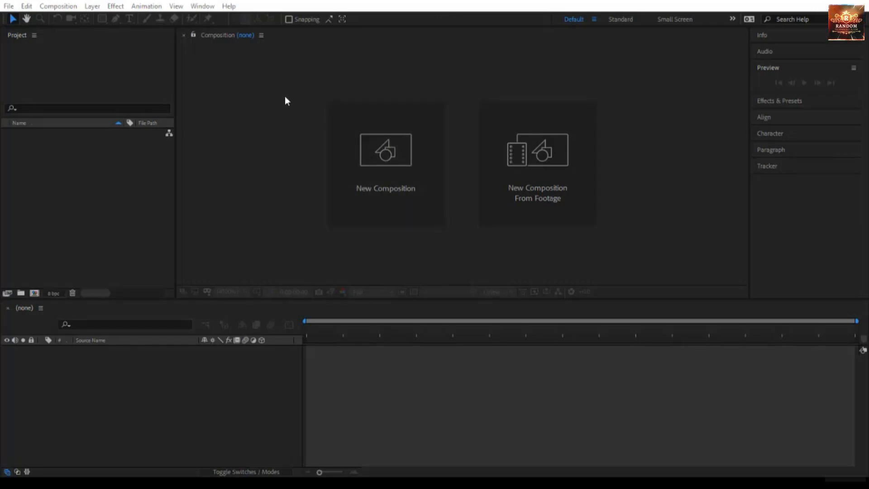
Create a new composition named My Company.
click(371, 188)
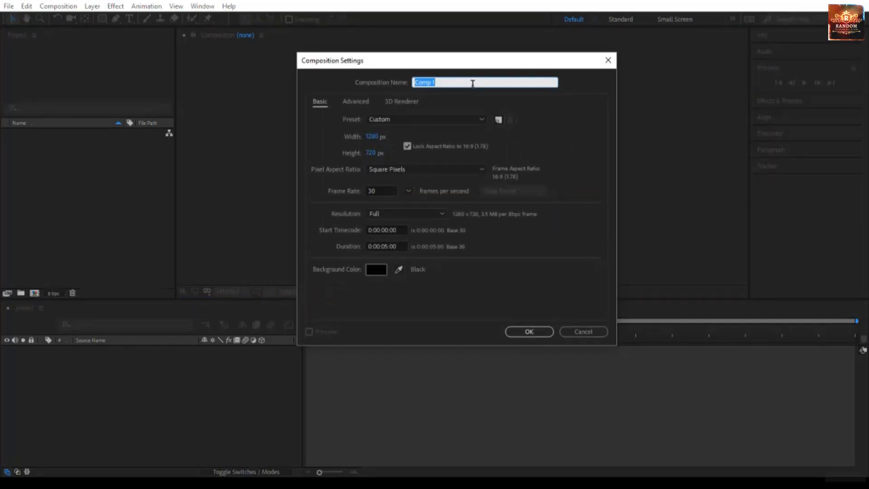
text(My Company)
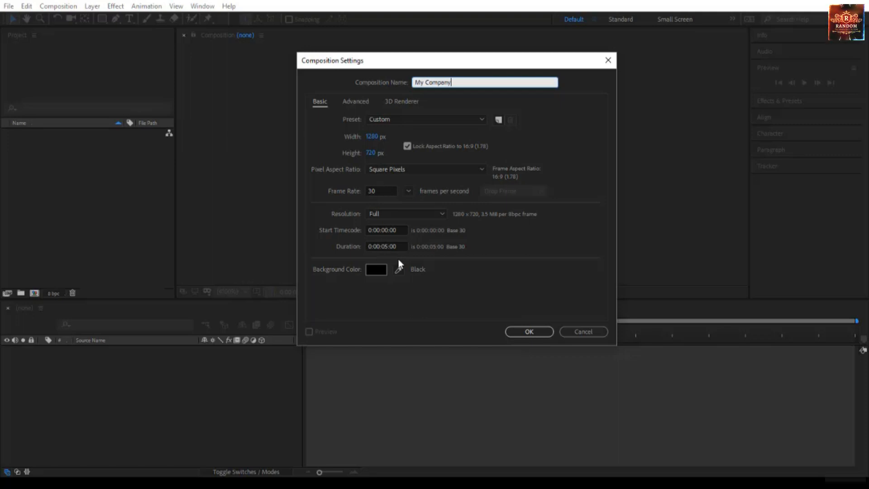
click(524, 334)
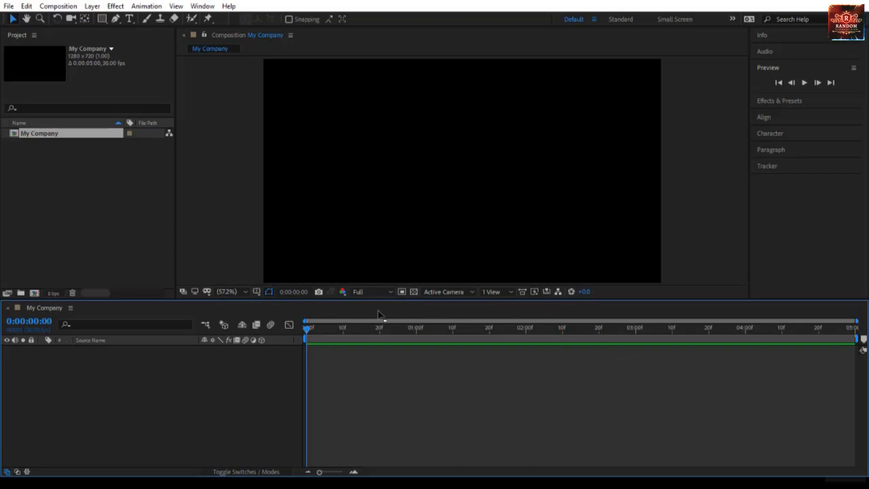
Import the My-Company image file into the project as footage without creating a composition.
drag(387, 300, 388, 306)
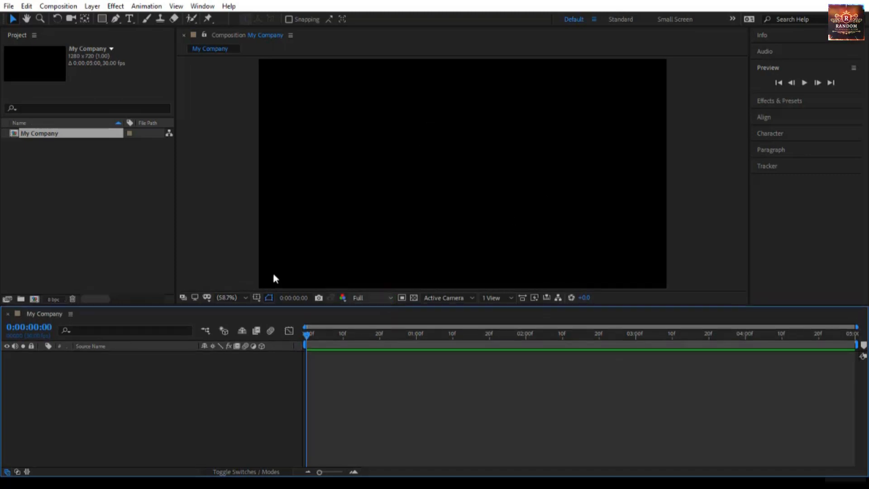
click(96, 195)
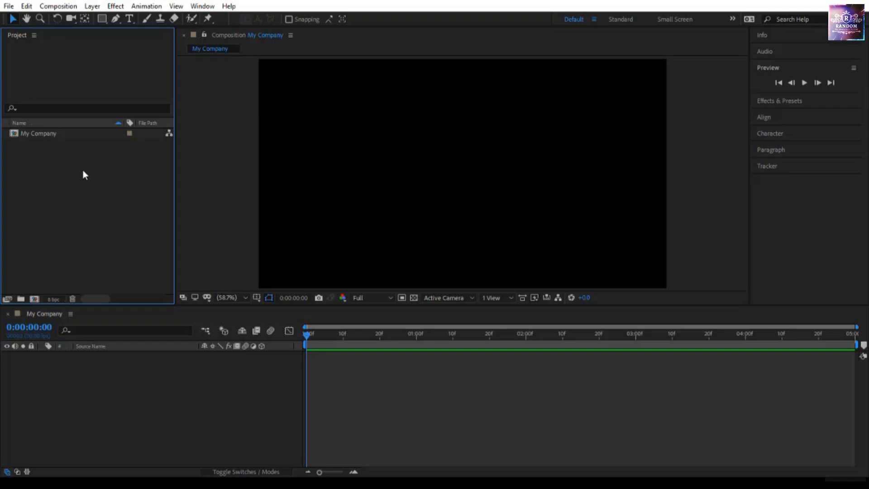
right_click(83, 171)
click(129, 226)
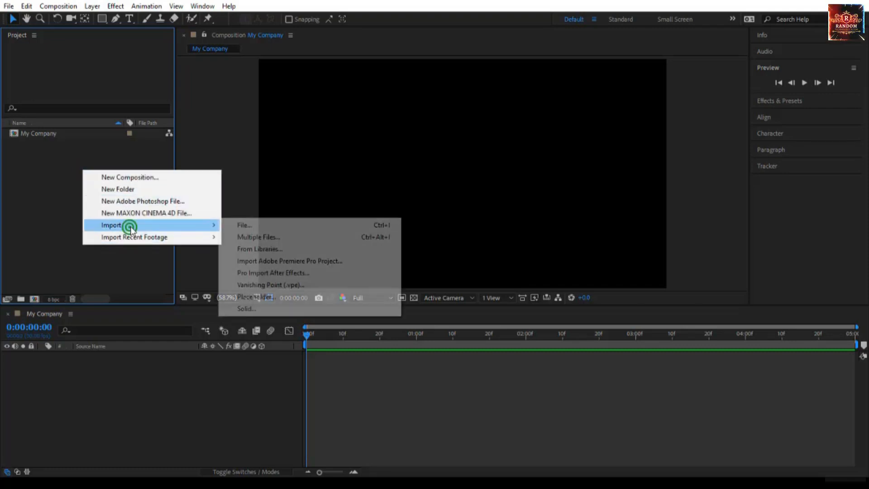
click(255, 226)
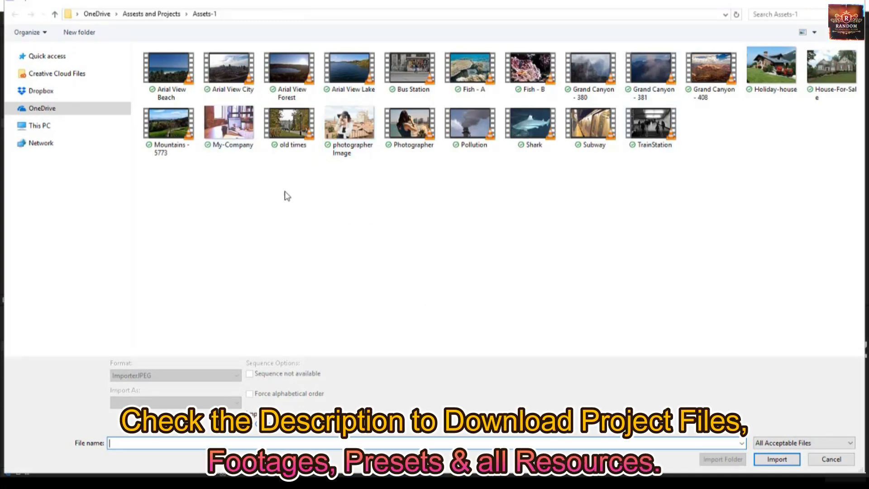
click(230, 132)
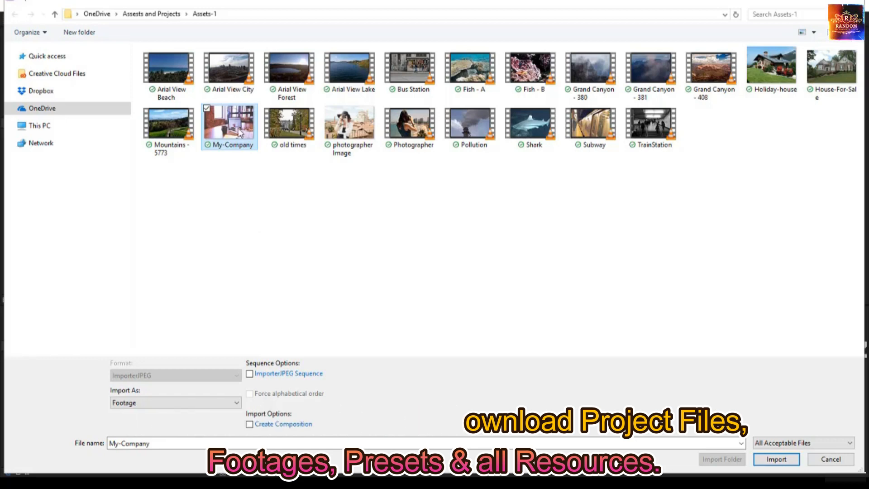
click(272, 426)
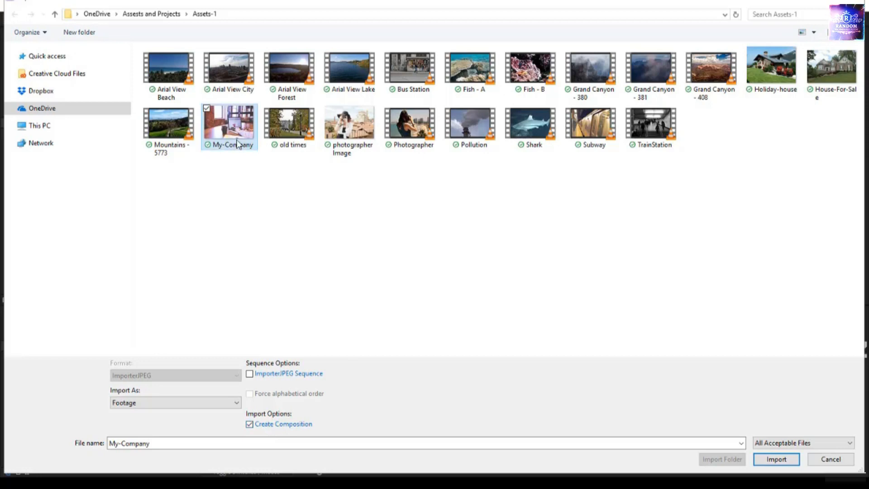
click(272, 425)
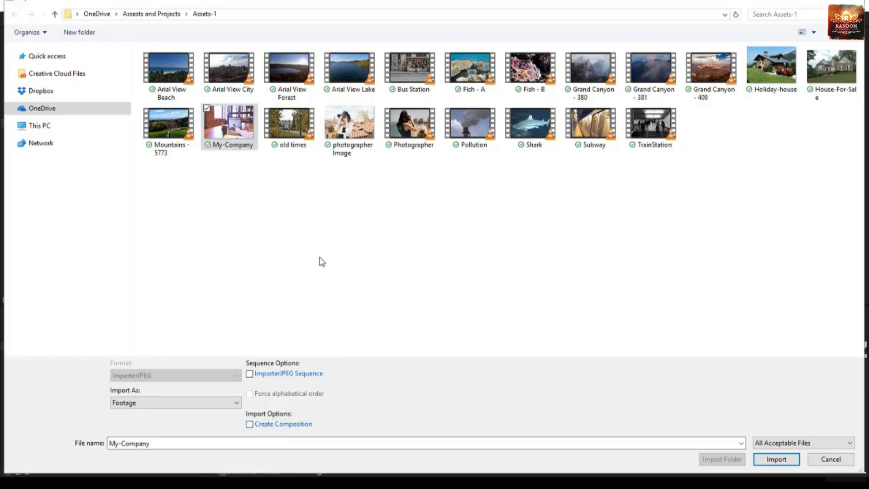
click(776, 459)
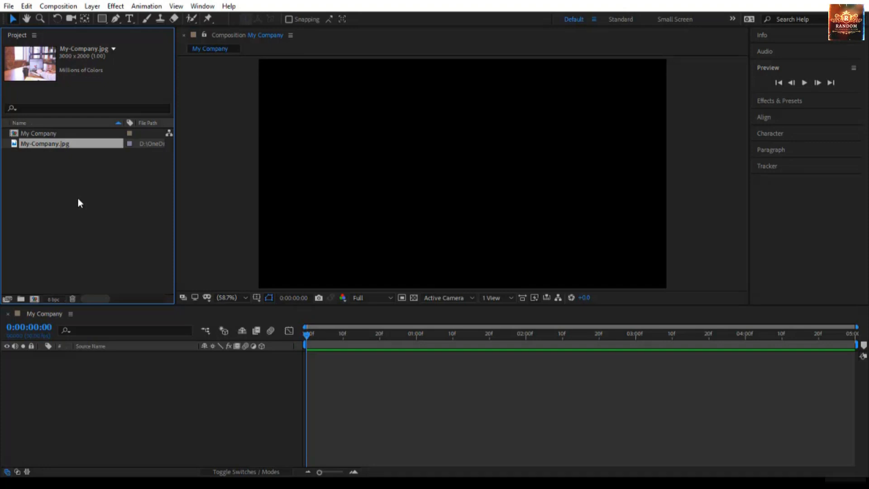
Add the My-Company image to the My Company composition as a layer.
drag(78, 145, 82, 363)
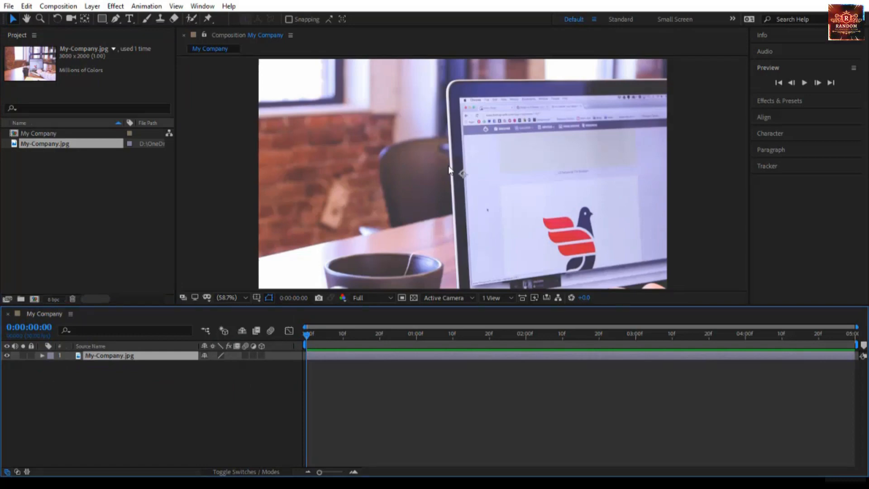
scroll(449, 170, down, 3)
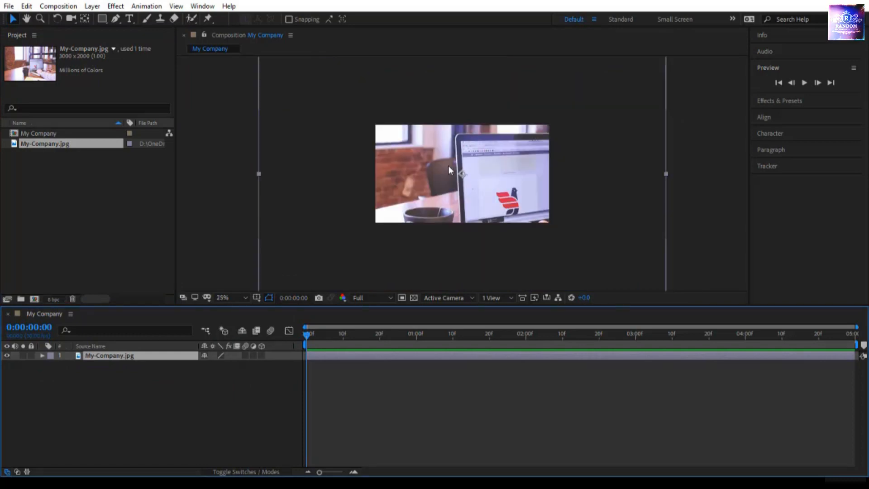
scroll(448, 166, down, 1)
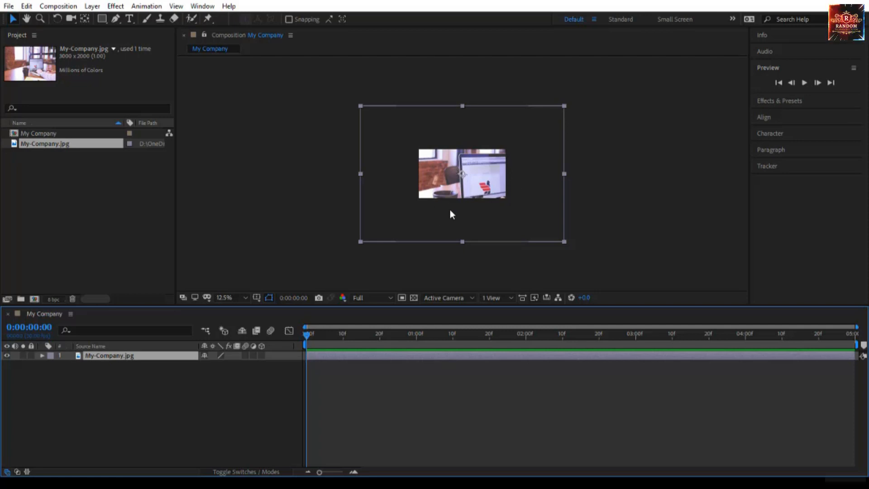
Try scaling the image layer down by a corner handle, and undo it.
drag(564, 107, 515, 141)
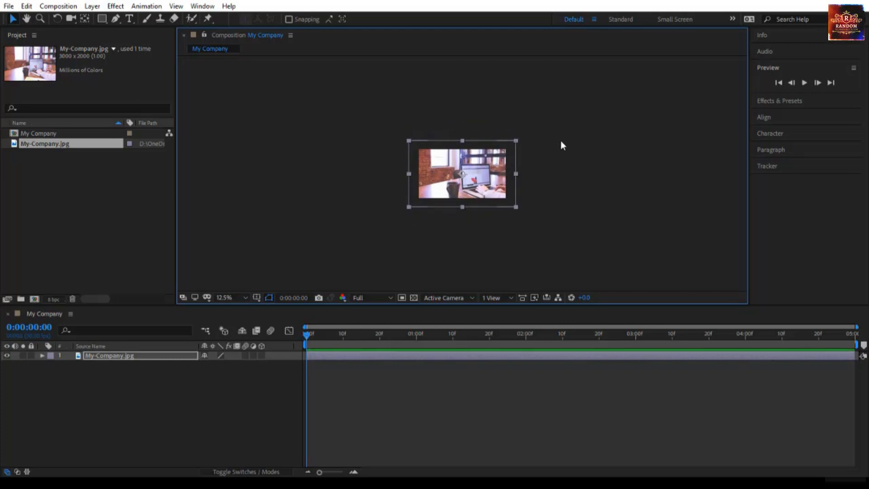
key(ctrl+z)
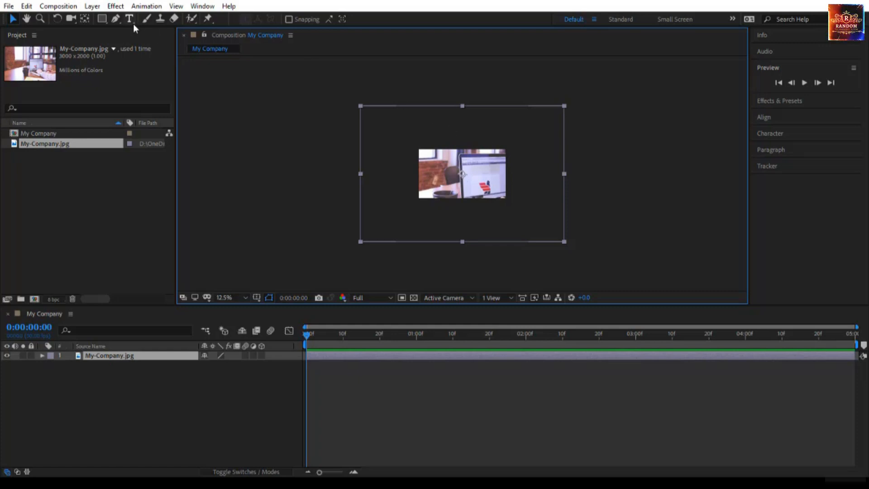
Fit the image layer to the composition width.
right_click(124, 355)
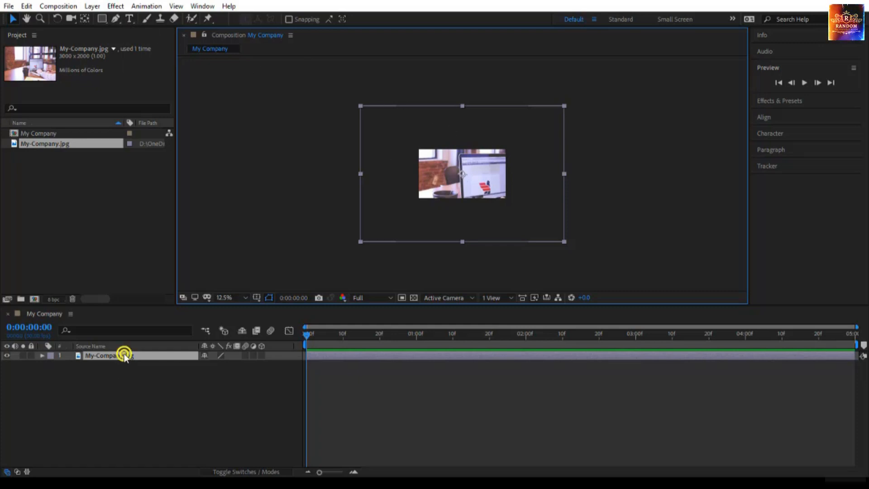
mouse_move(202, 119)
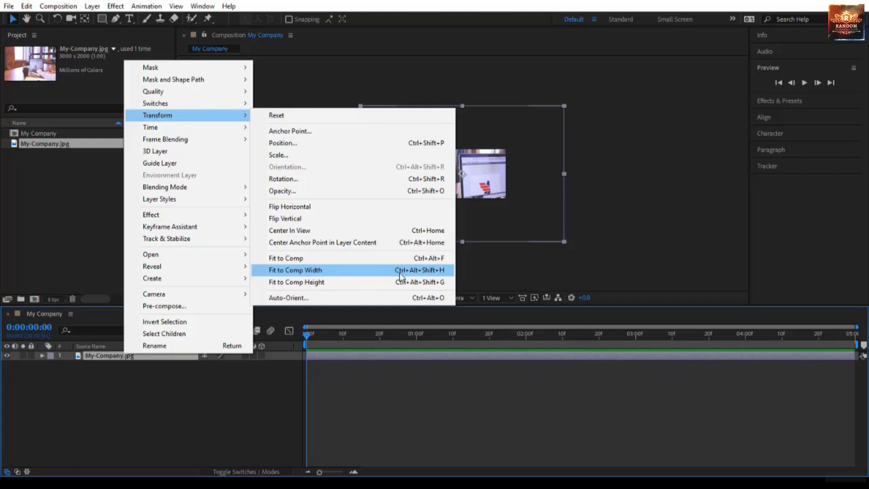
click(328, 271)
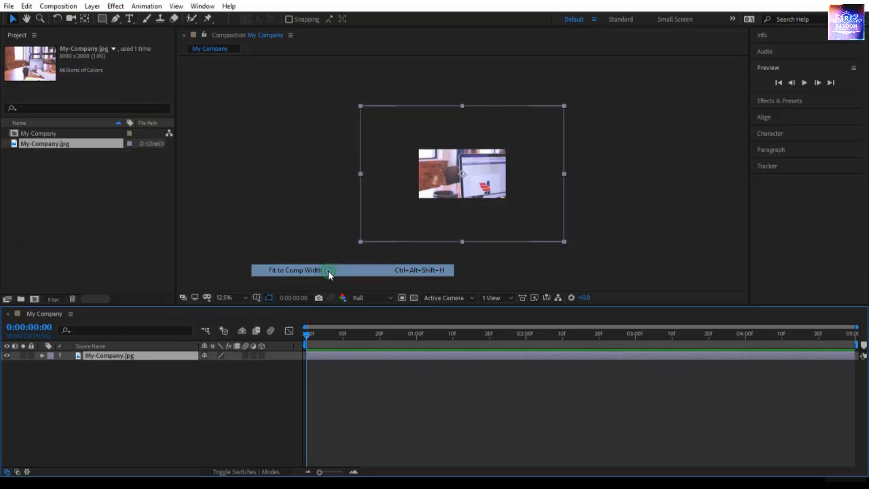
Center the image layer in the composition and lock the layer.
click(226, 297)
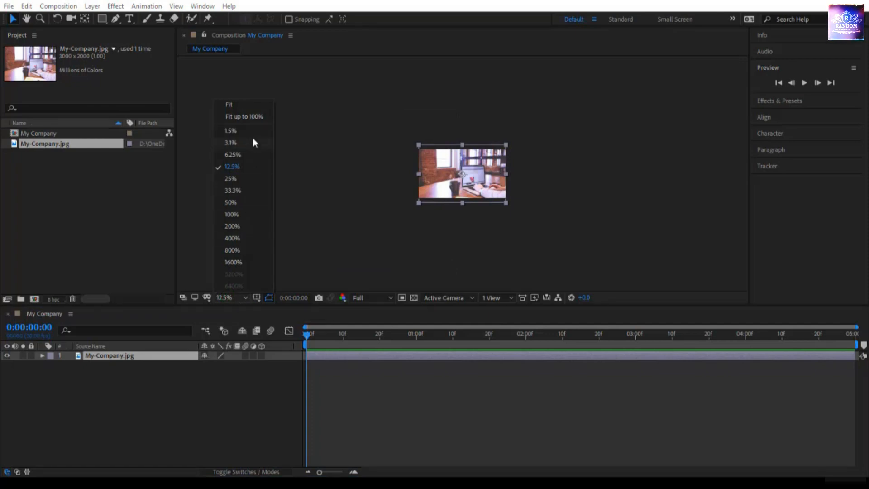
click(249, 117)
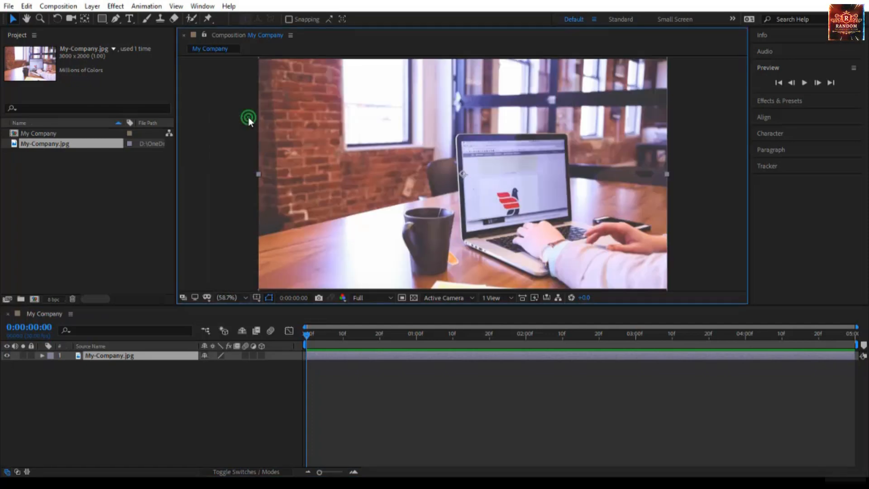
drag(349, 325, 349, 340)
drag(328, 266, 352, 190)
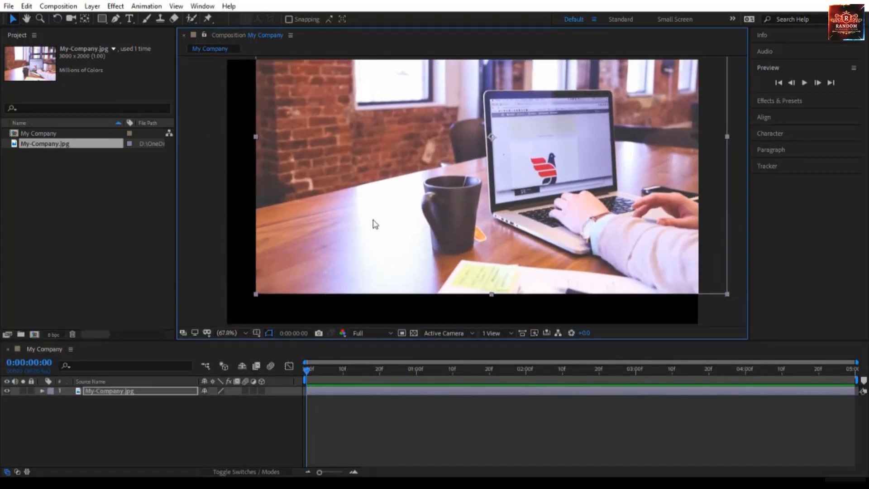
key(ctrl+Home)
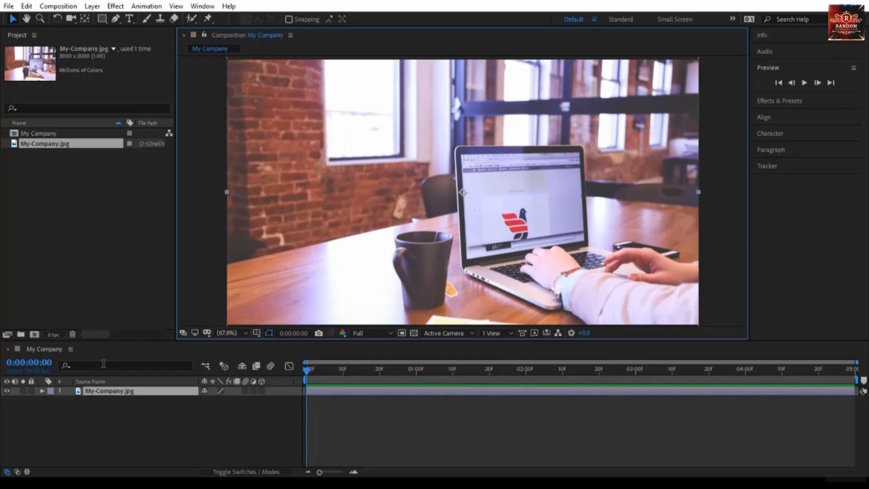
click(32, 391)
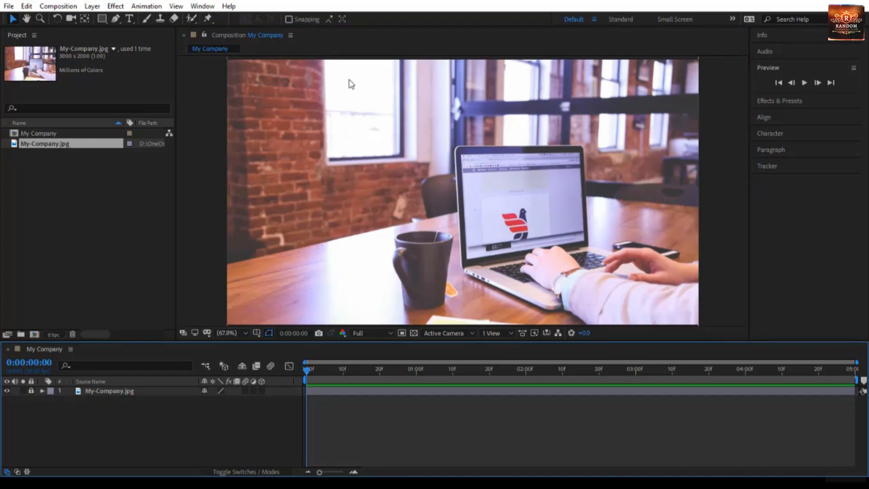
Create a text layer reading Graphics Design near the top of the frame.
click(129, 19)
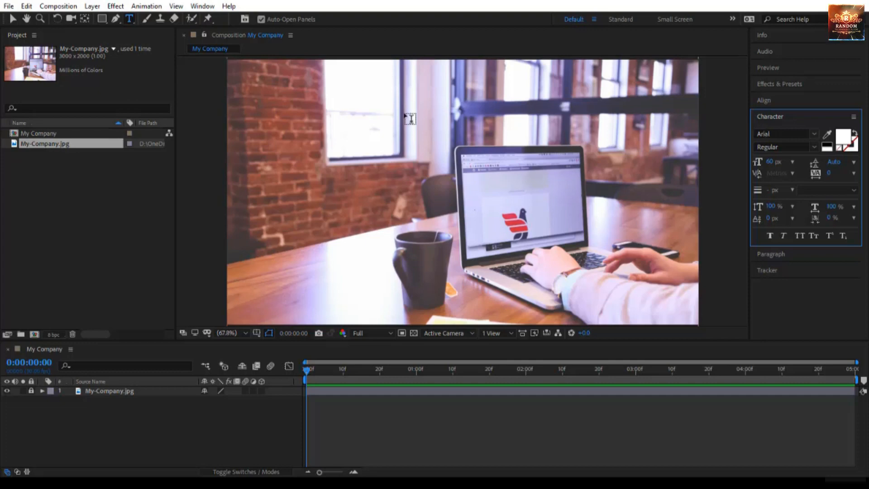
click(304, 125)
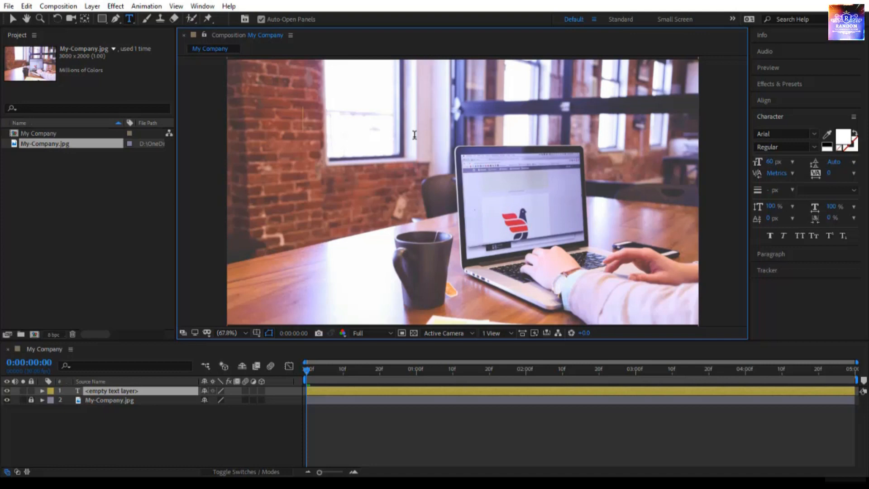
text(Graphics Design)
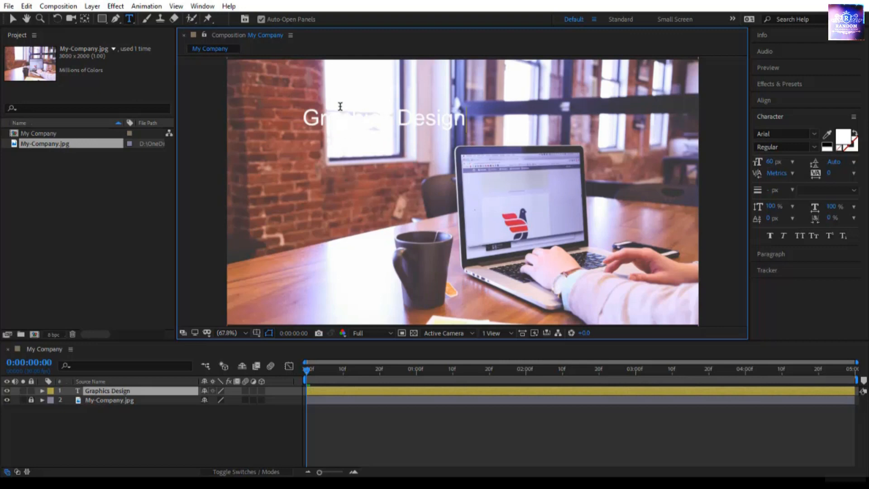
key(KP_Enter)
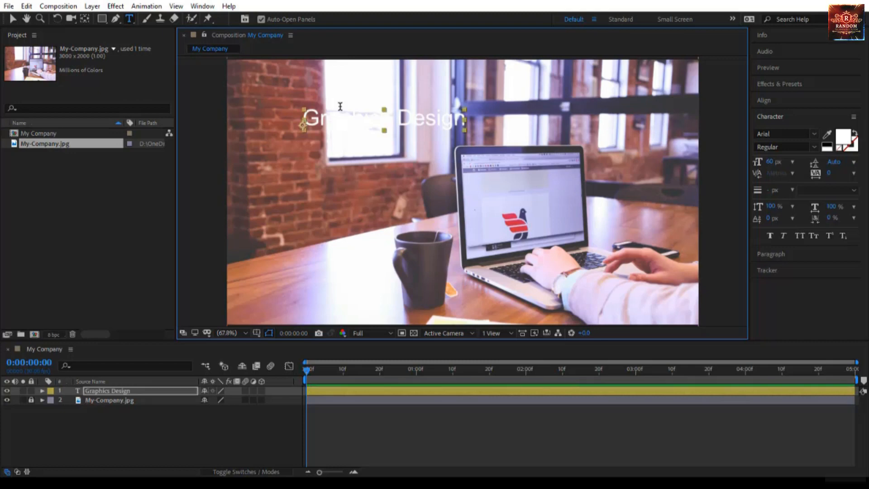
Add a second text layer reading Motion Graphics below Graphics Design.
click(310, 177)
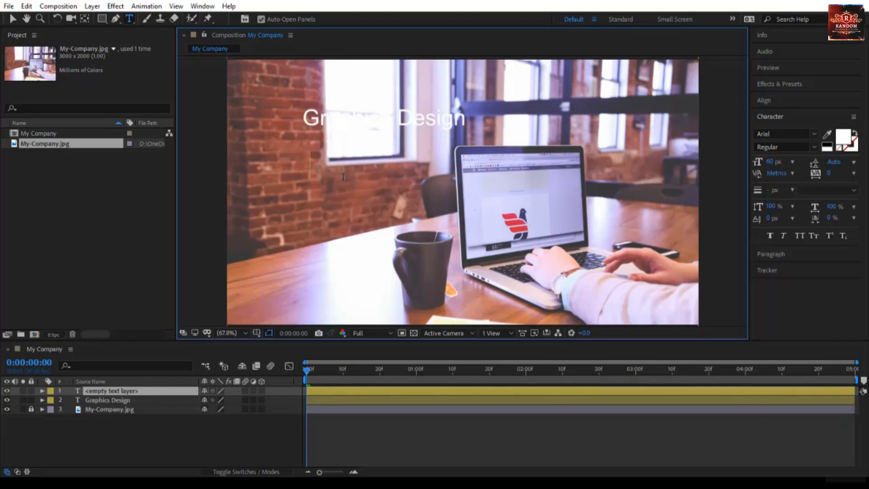
text(M)
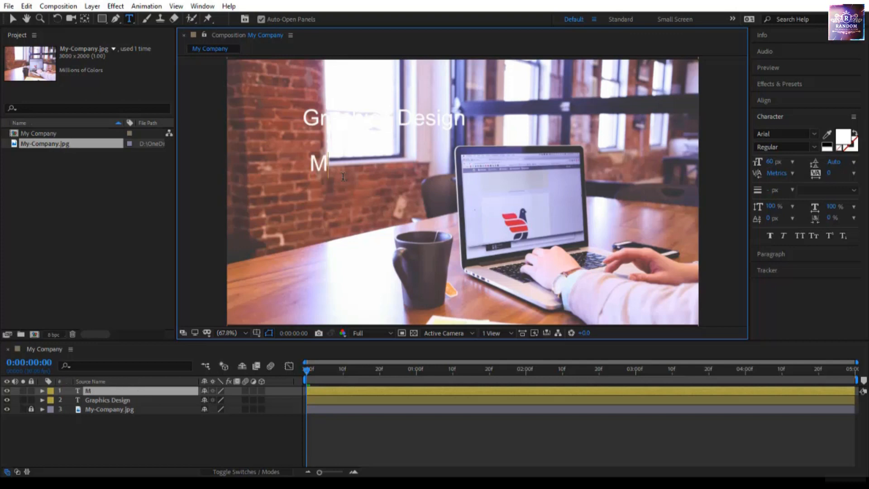
text(otion Graphics)
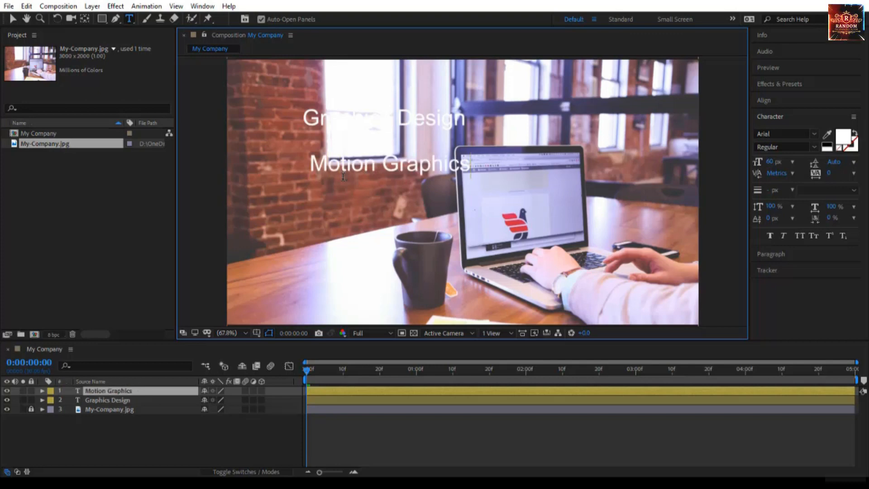
key(Escape)
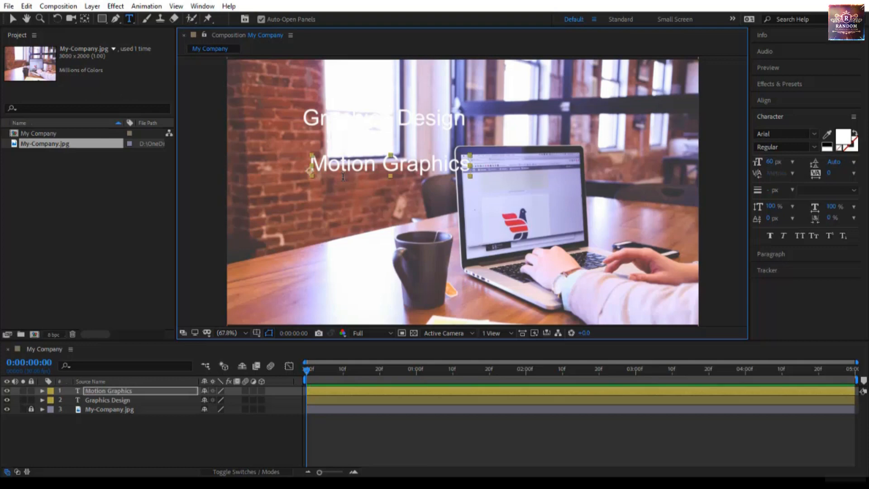
Add a third text layer reading Web Design below Motion Graphics.
click(312, 206)
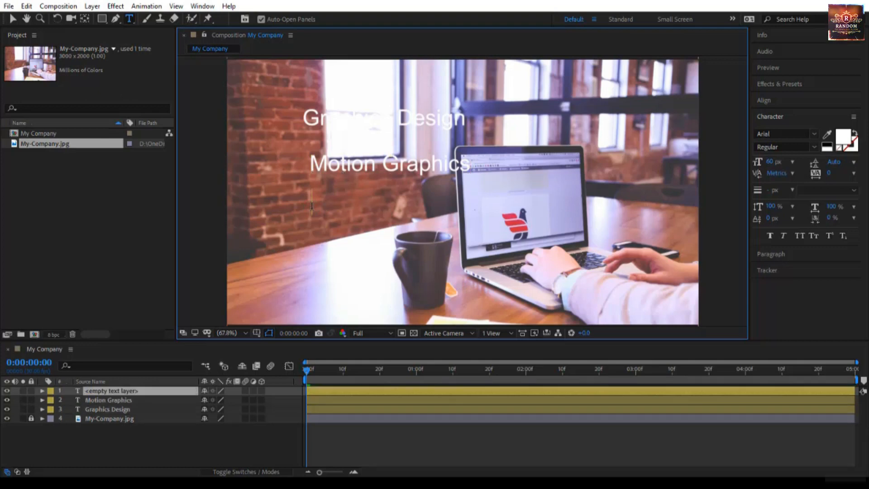
text(Web Design)
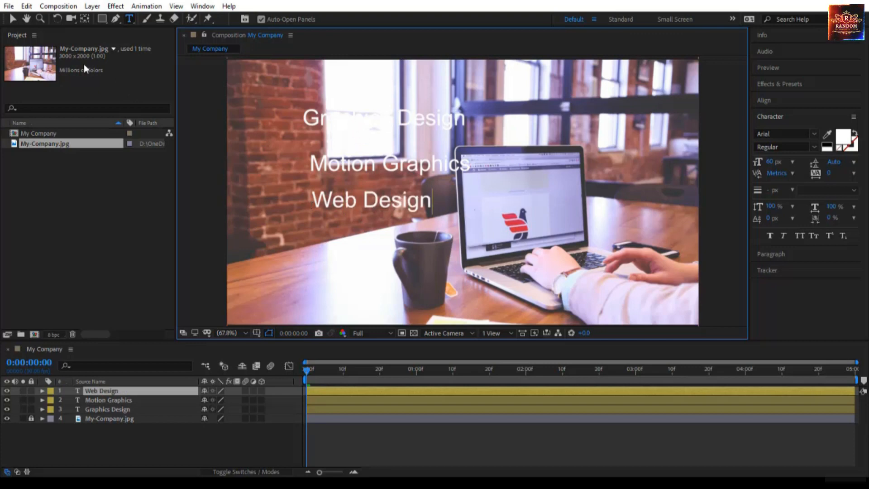
click(13, 19)
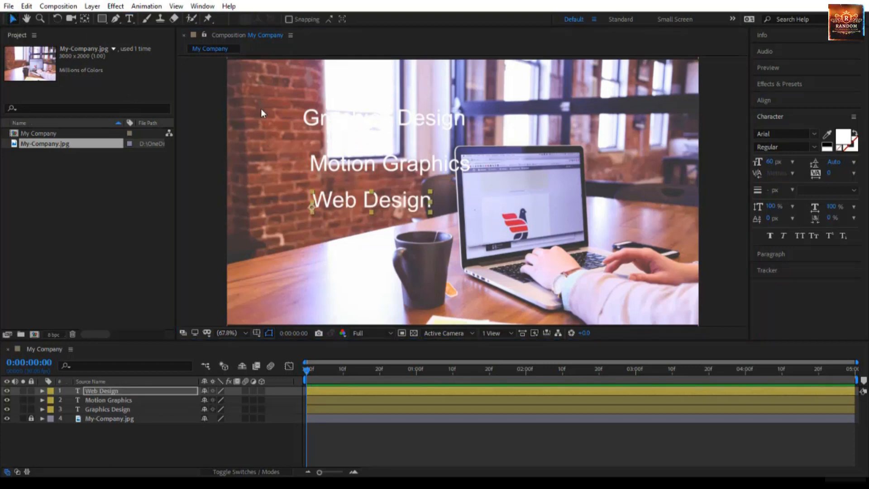
Move the Graphics Design, Motion Graphics and Web Design text layers toward the left side of the frame.
click(314, 126)
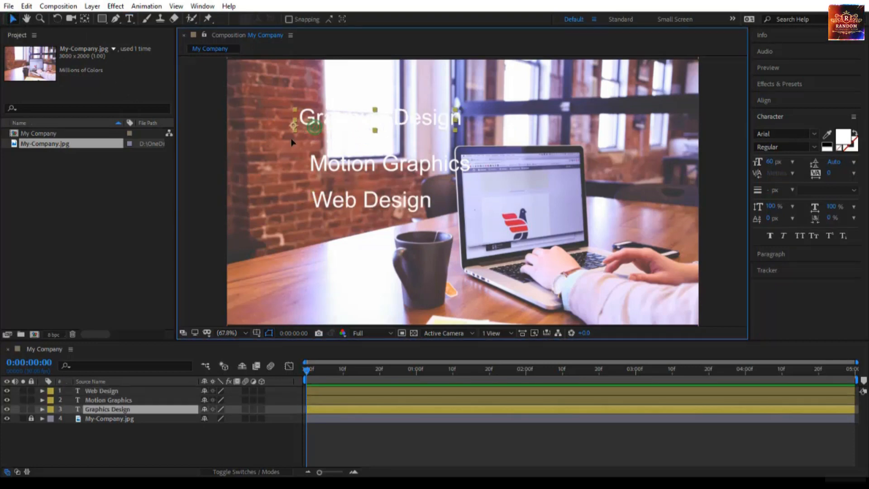
drag(312, 124, 270, 142)
drag(325, 167, 275, 175)
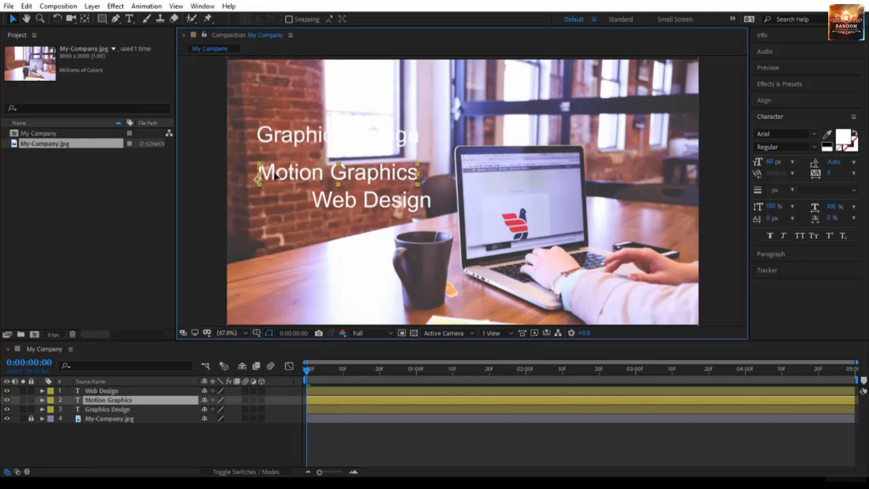
drag(333, 203, 284, 209)
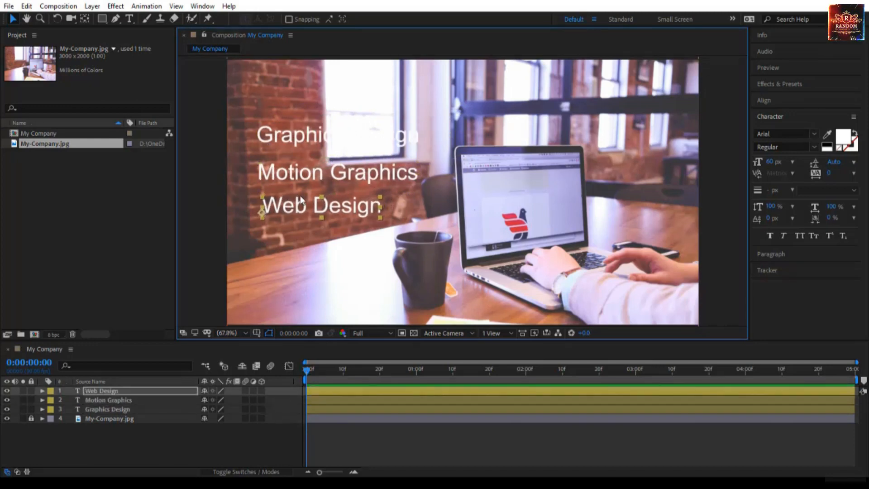
click(781, 100)
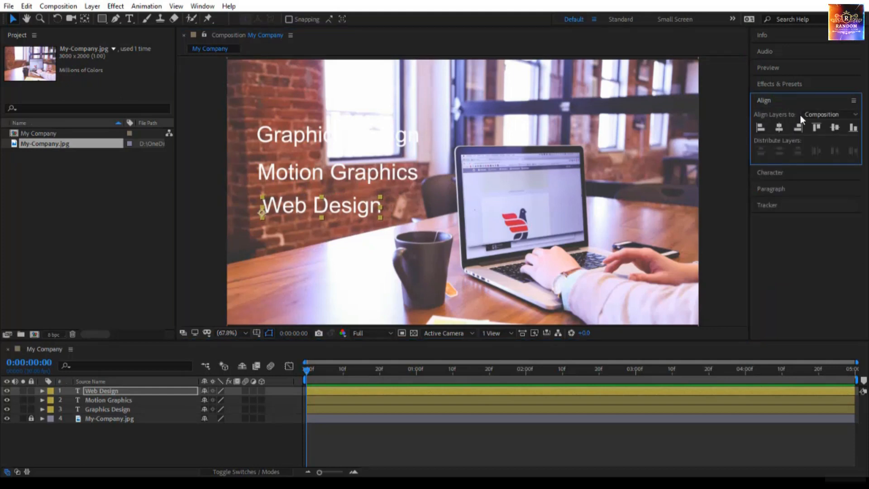
click(384, 175)
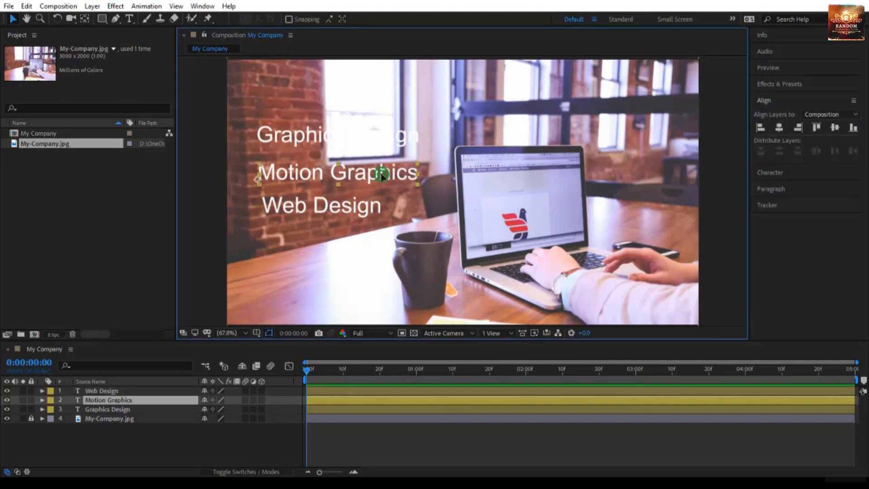
click(212, 241)
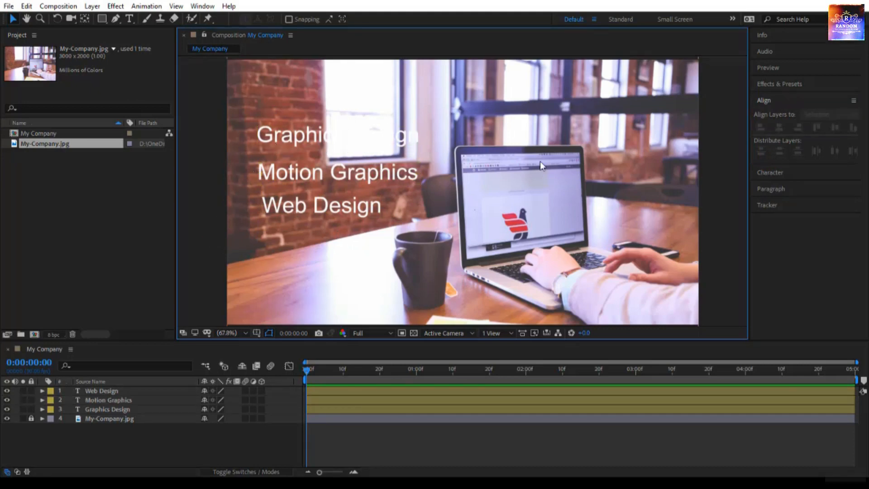
click(304, 137)
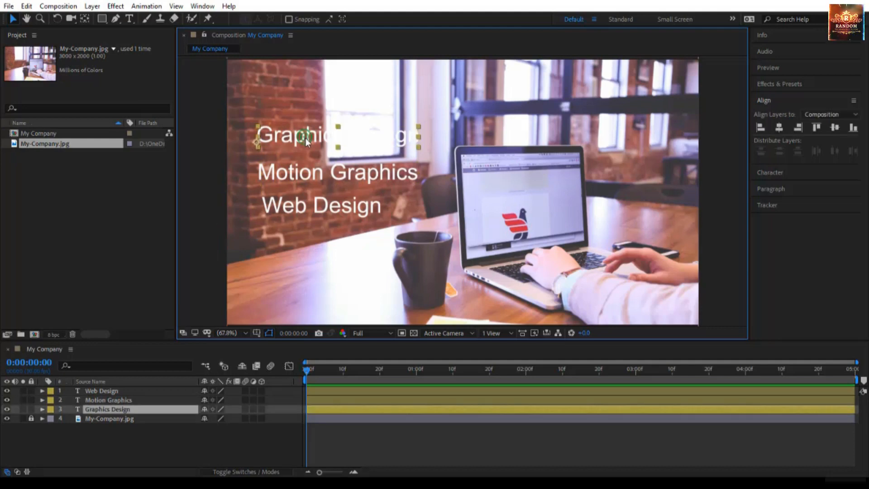
shift+click(297, 175)
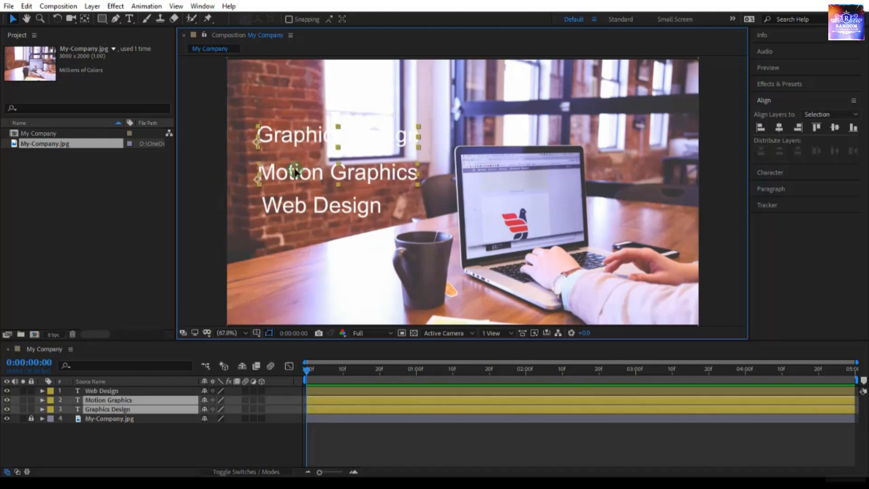
shift+click(295, 211)
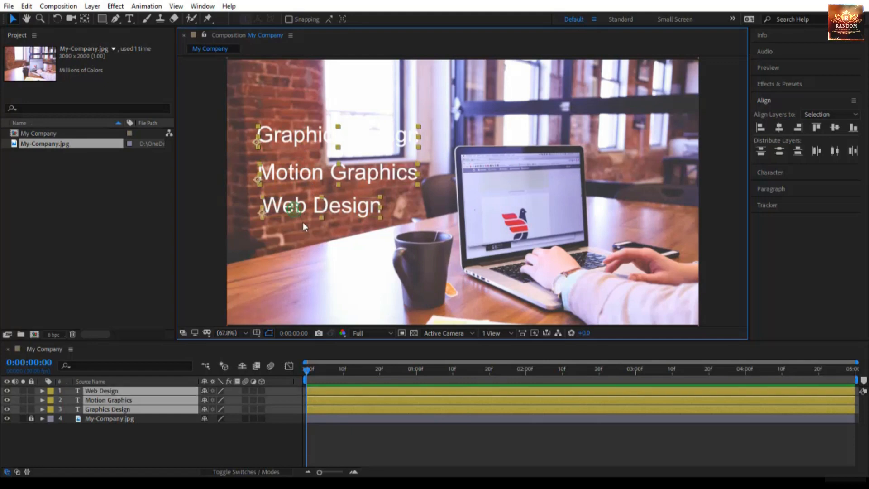
click(200, 452)
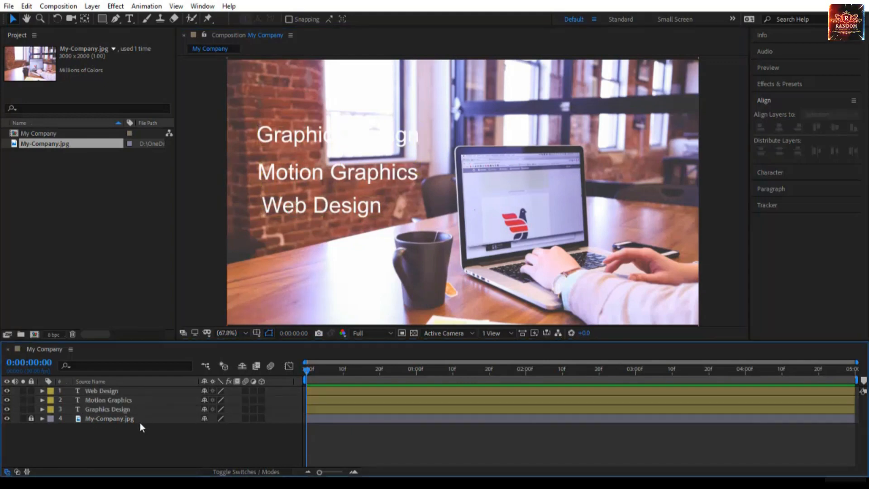
click(117, 409)
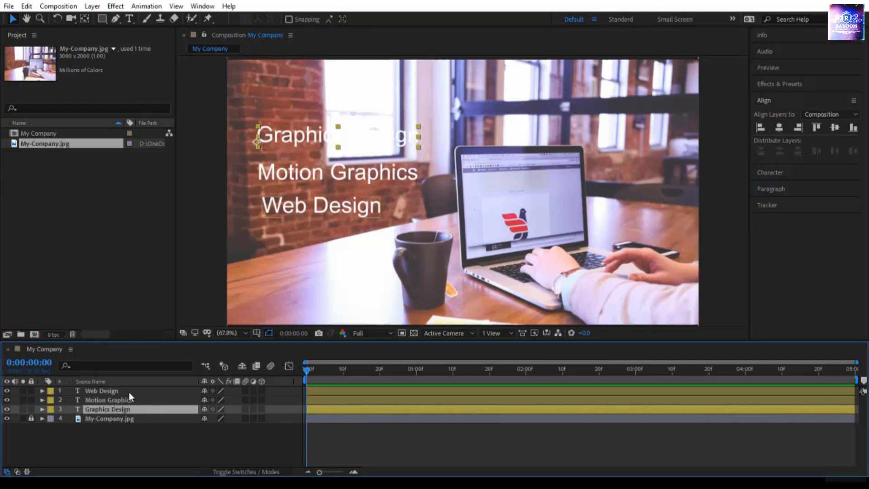
shift+click(122, 392)
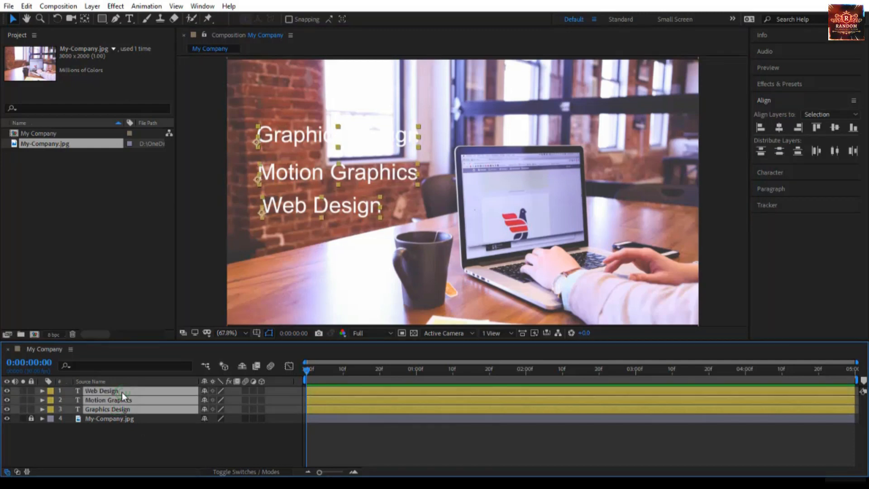
click(129, 430)
click(117, 410)
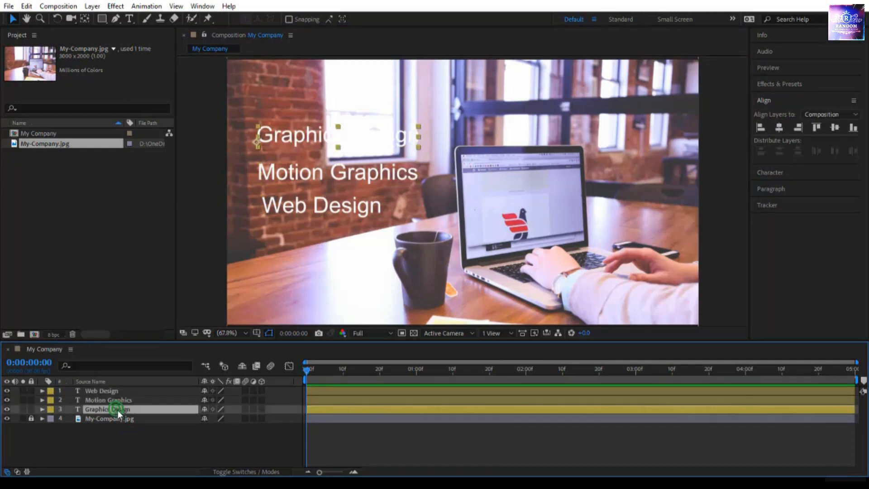
ctrl+click(123, 400)
ctrl+click(121, 393)
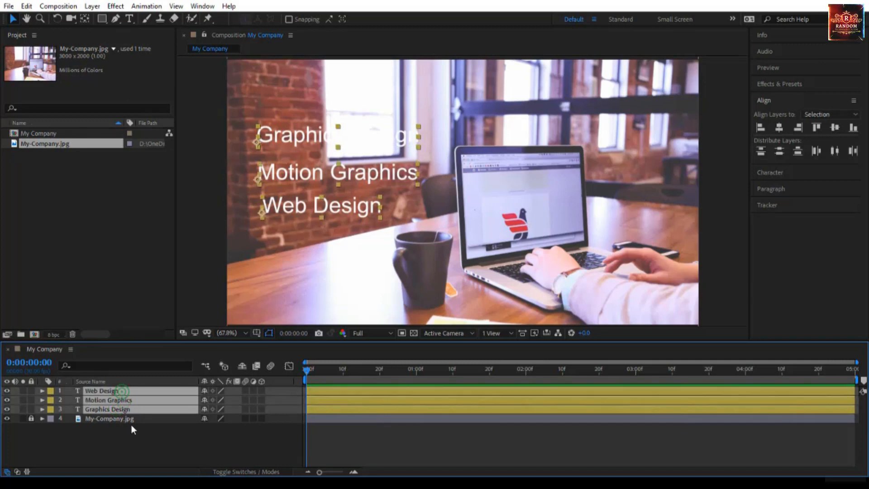
click(162, 432)
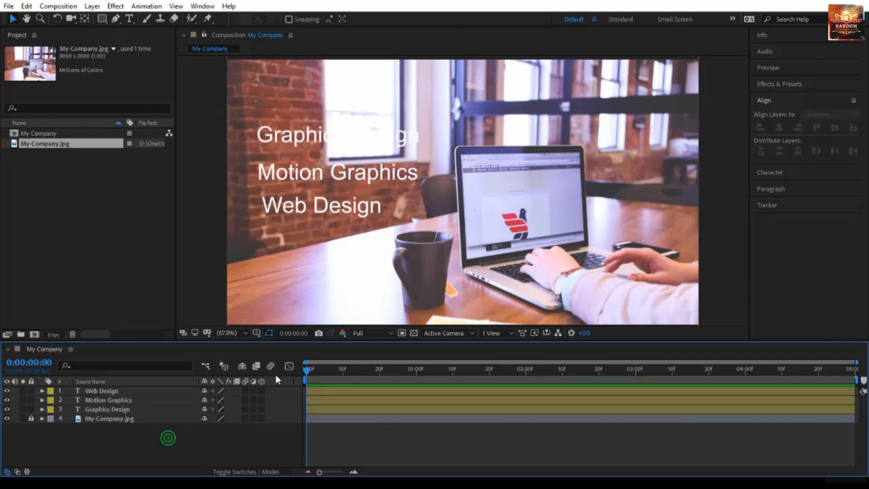
Select the three text layers, align them to their left edges and distribute them evenly vertically.
click(278, 177)
click(276, 206)
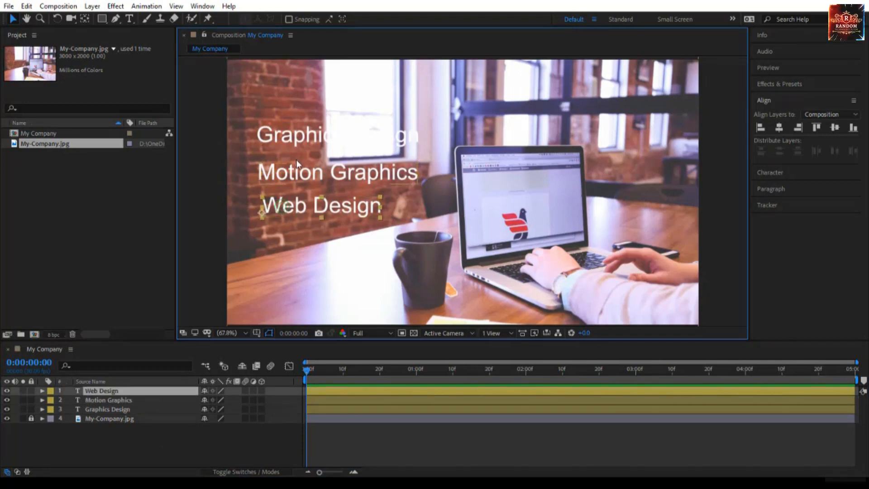
click(288, 146)
click(278, 175)
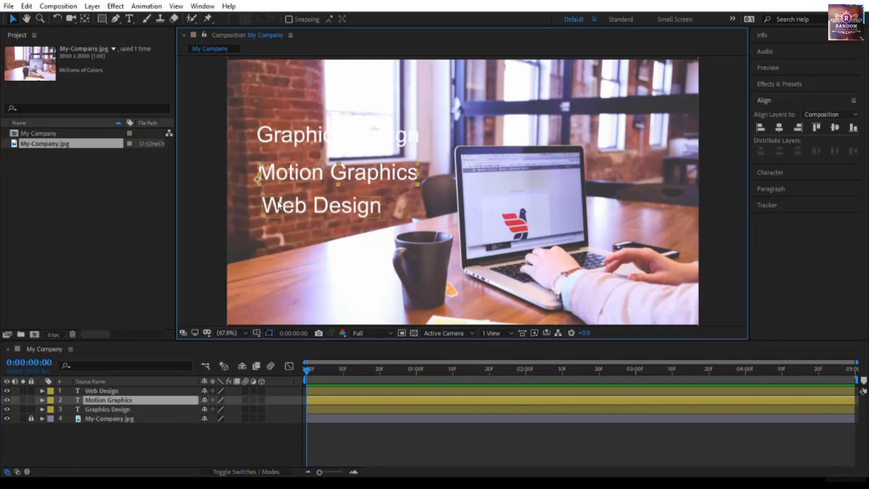
shift+click(275, 206)
shift+click(279, 143)
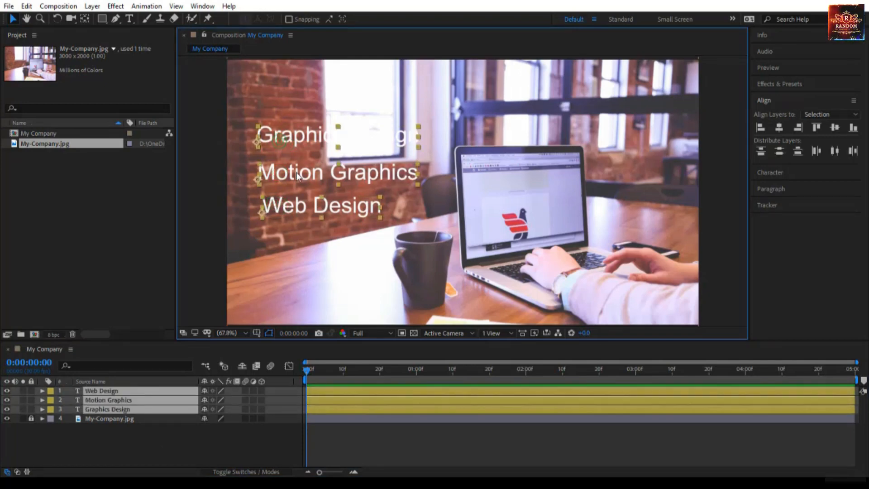
click(762, 127)
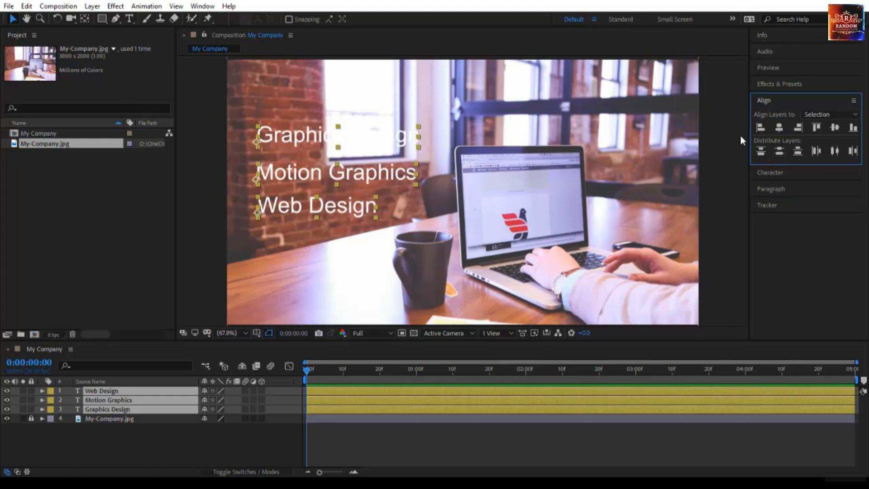
click(783, 153)
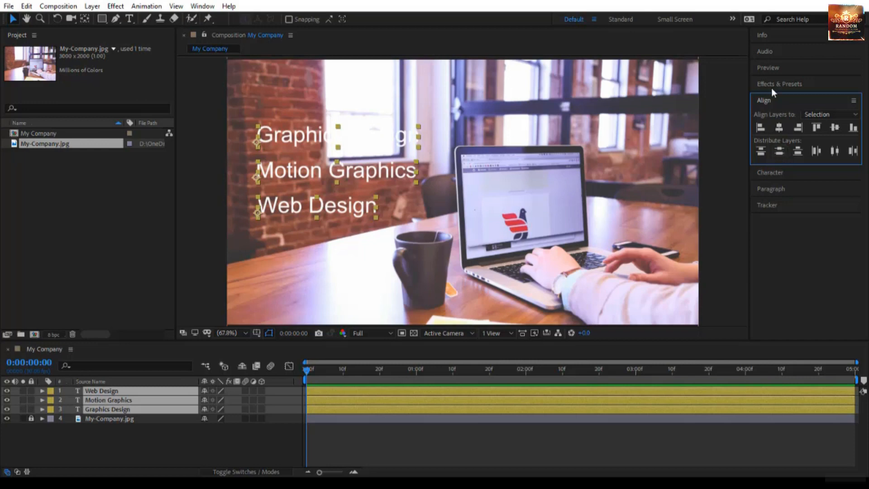
Set the font size of the three selected text layers to 50 px.
click(773, 172)
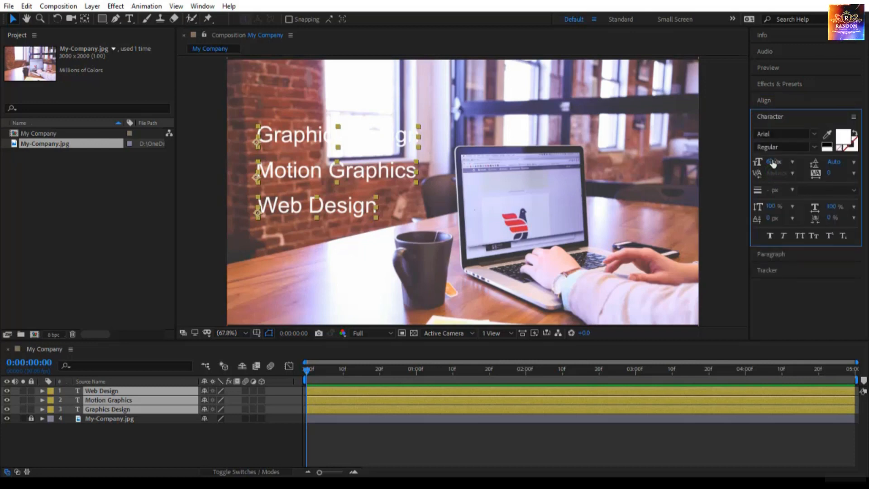
click(775, 162)
text(50)
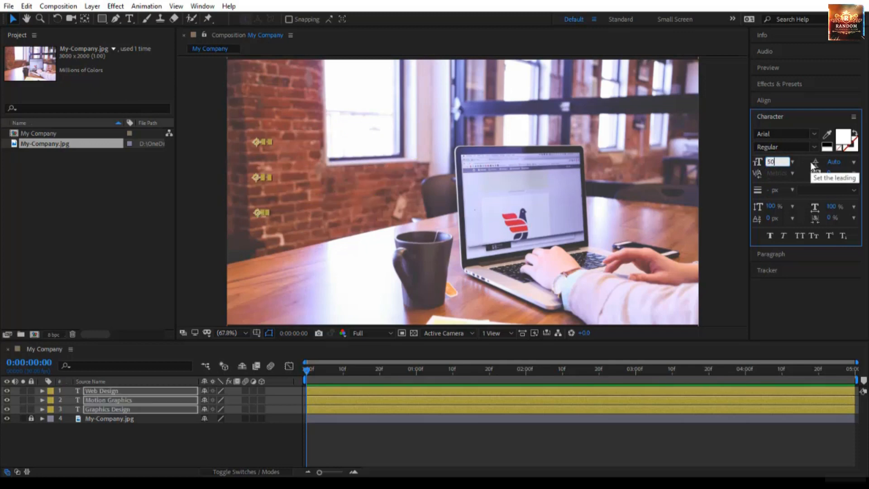
click(481, 435)
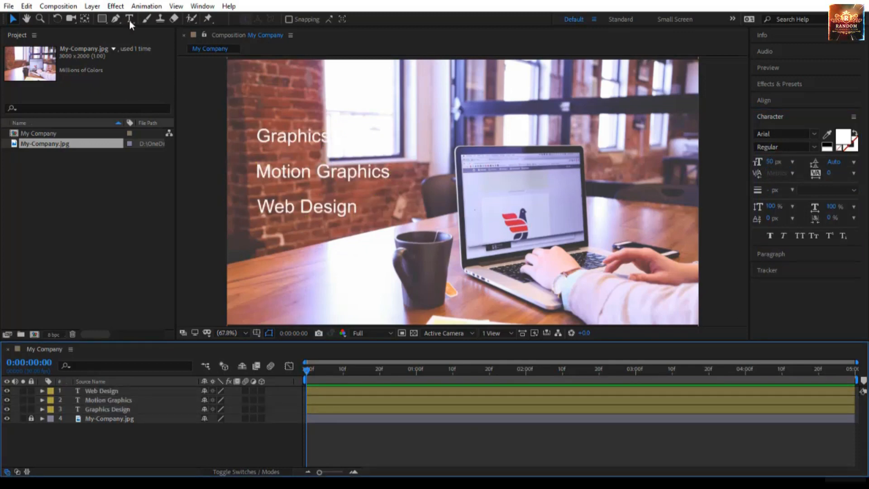
Draw a rectangle shape covering the block of service text.
click(103, 18)
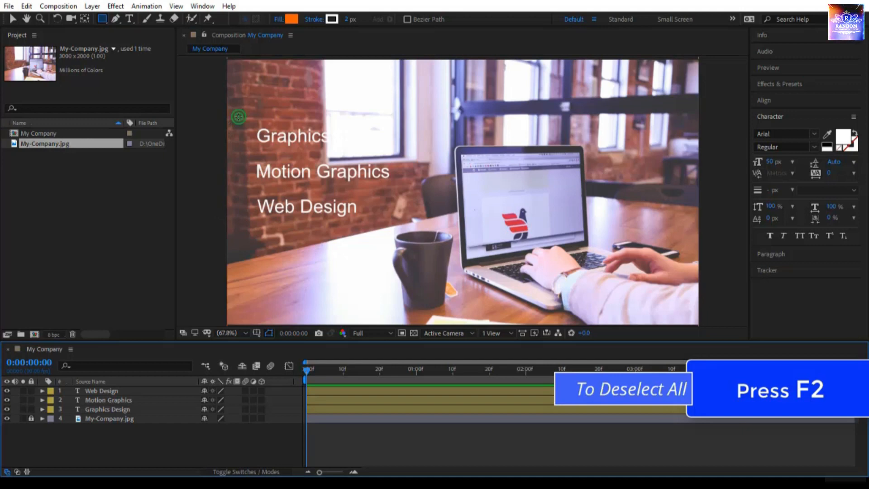
mouse_move(239, 117)
mouse_down()
mouse_move(310, 219)
mouse_move(429, 239)
mouse_up()
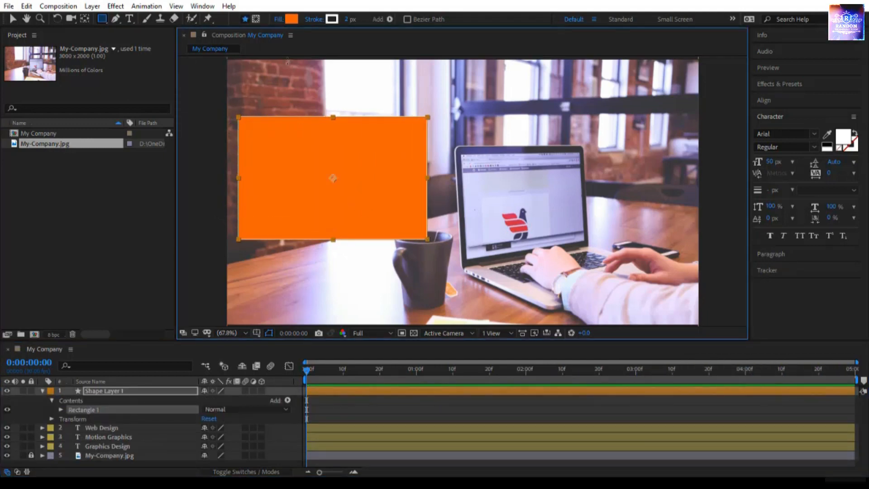
click(279, 19)
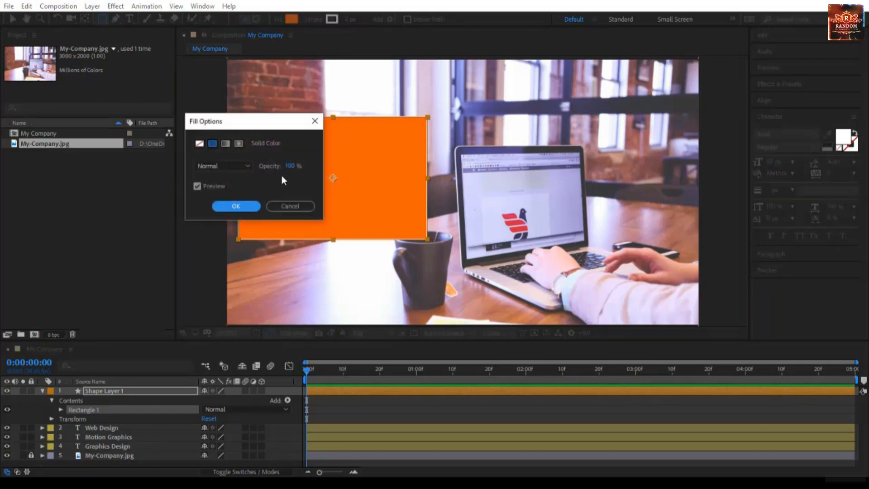
click(294, 167)
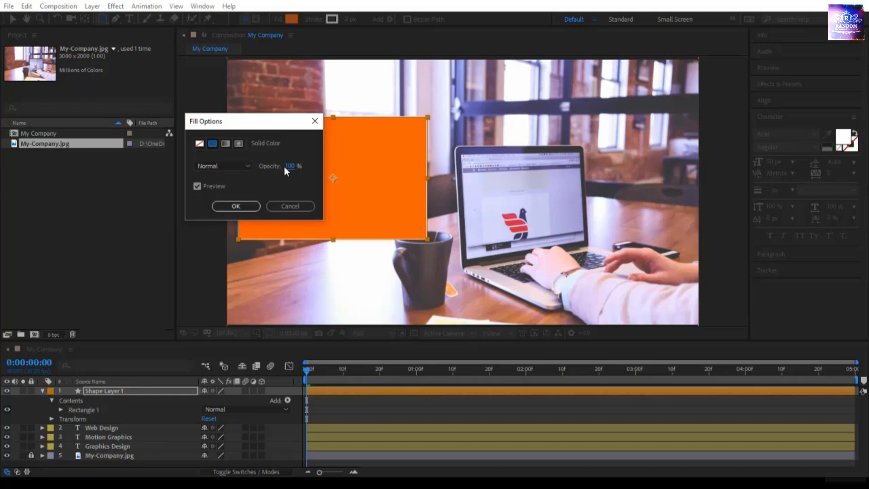
click(245, 206)
Collapse the shape layer and move it below the three text layers.
click(97, 391)
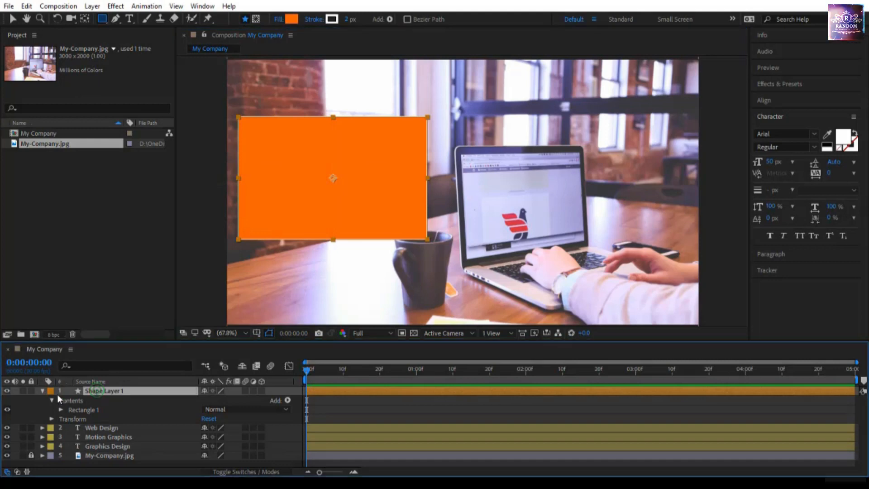
click(43, 391)
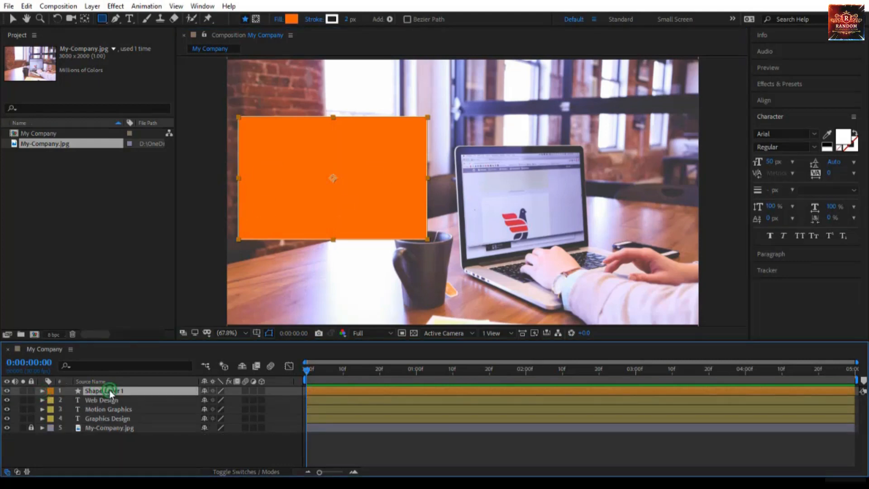
drag(109, 390, 112, 422)
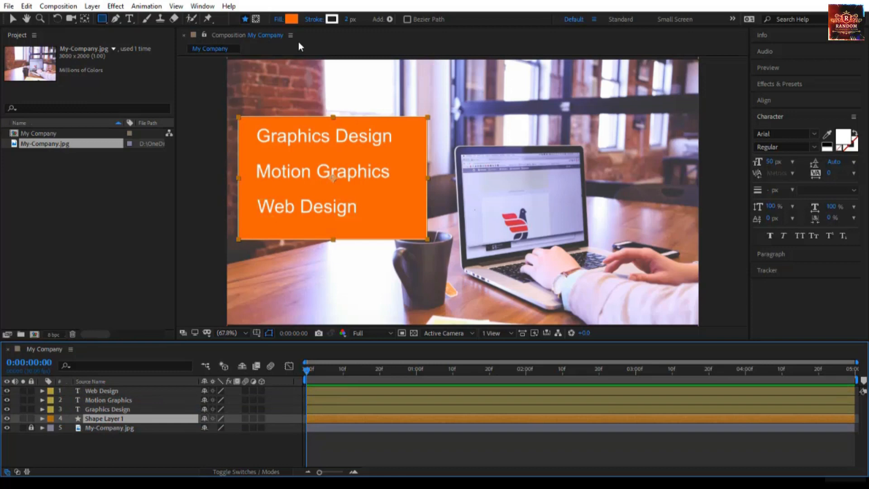
Change the rectangle's fill colour to 413C5C by sampling a dark tone from the photo.
click(292, 21)
drag(333, 101, 699, 241)
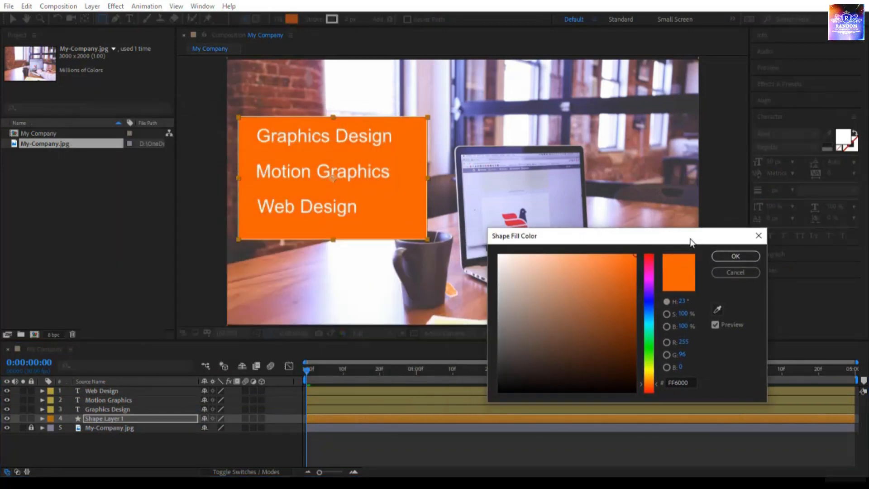
click(716, 310)
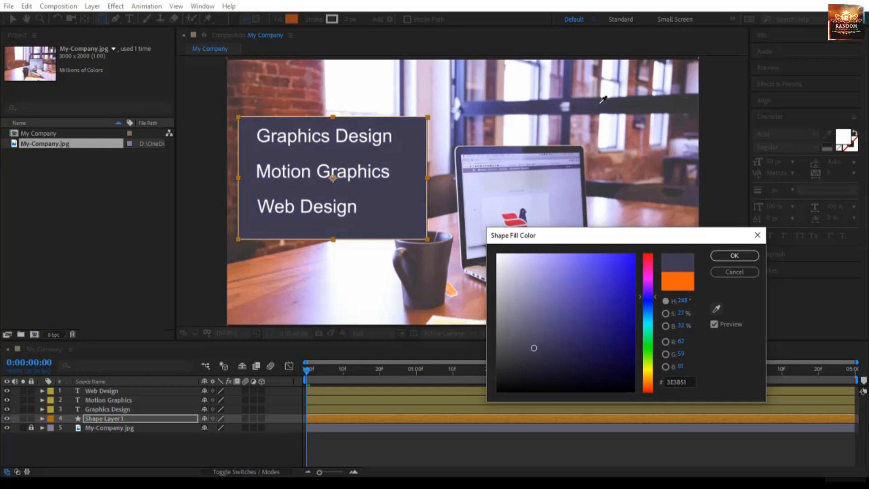
click(582, 107)
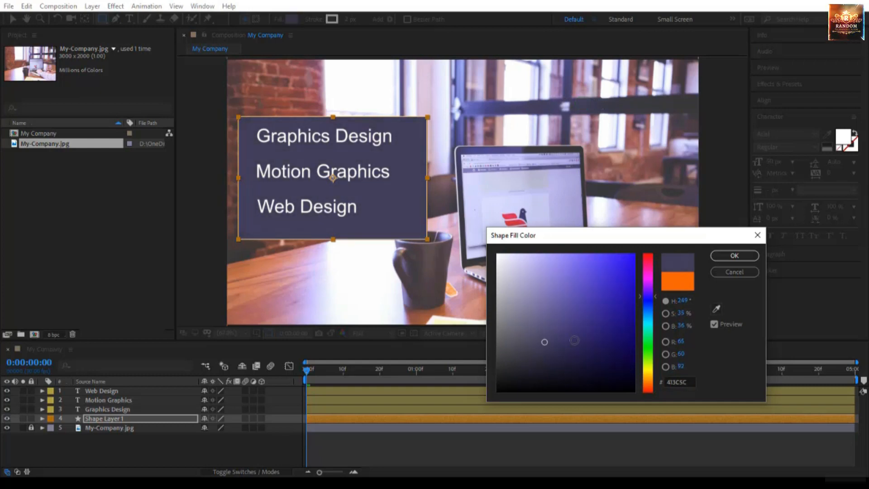
click(741, 256)
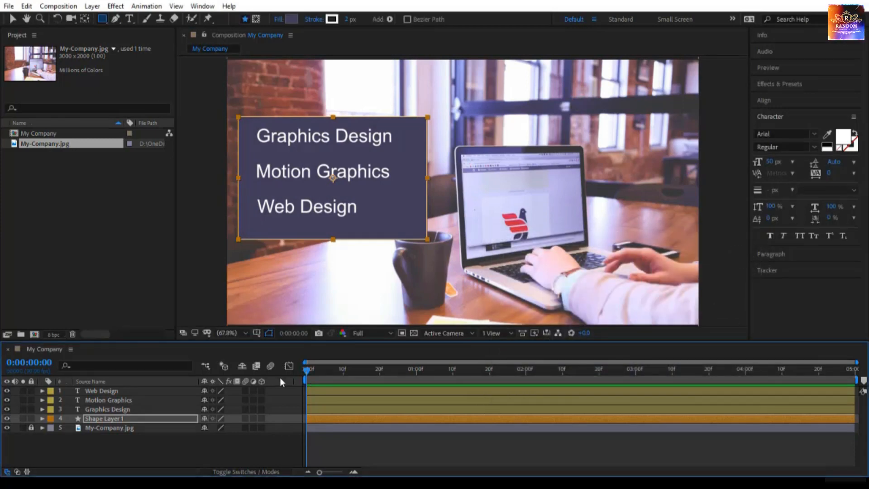
key(v)
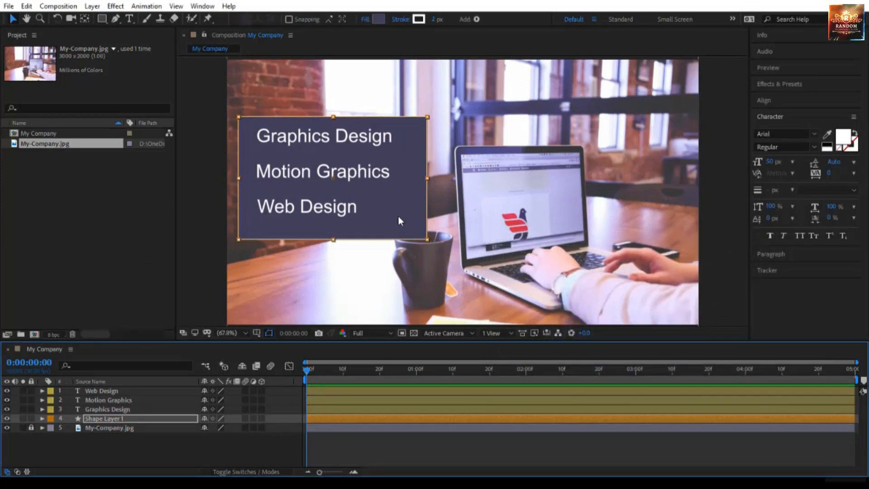
Move the rectangle panel slightly upward behind the service text.
click(147, 422)
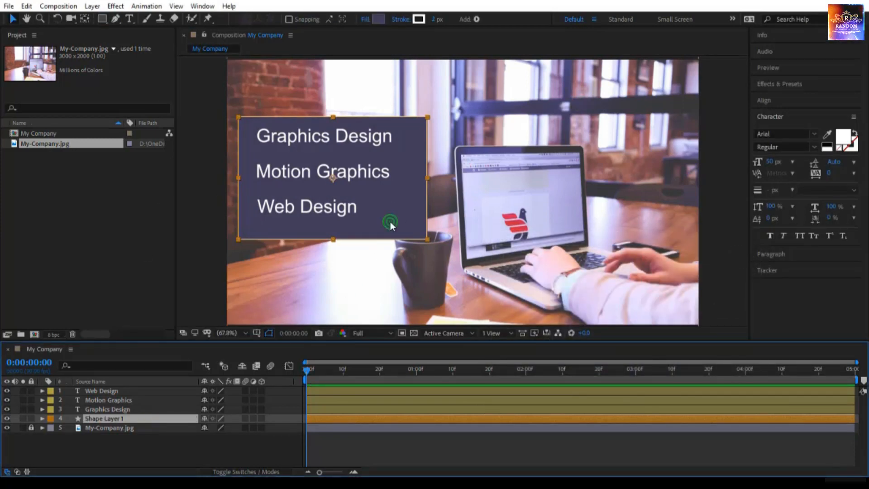
drag(389, 221, 391, 218)
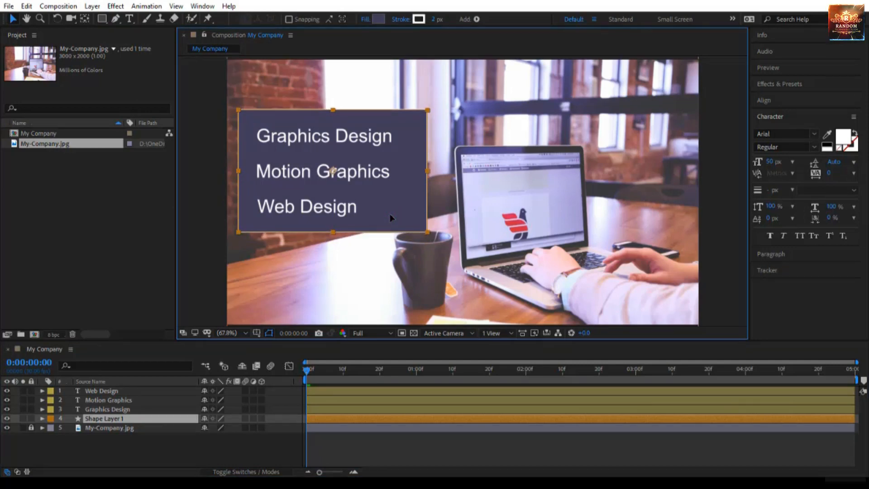
key(Return)
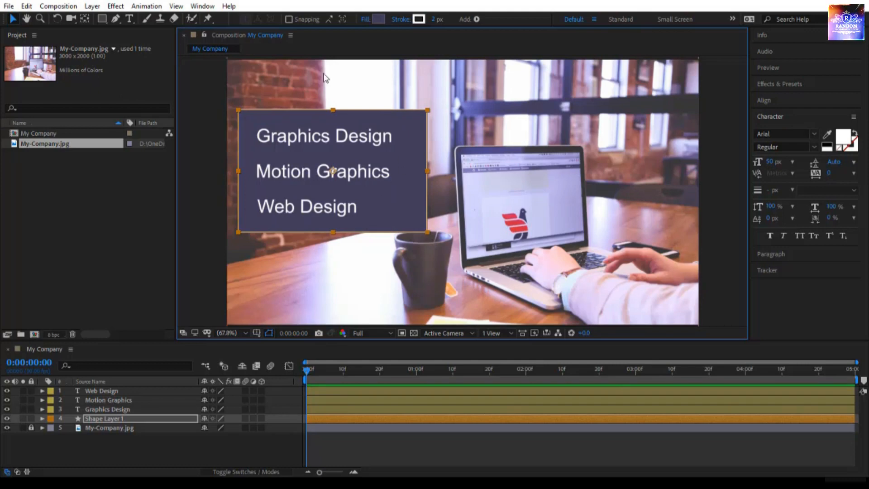
Set the rectangle's fill opacity to 74% in the fill options.
click(365, 21)
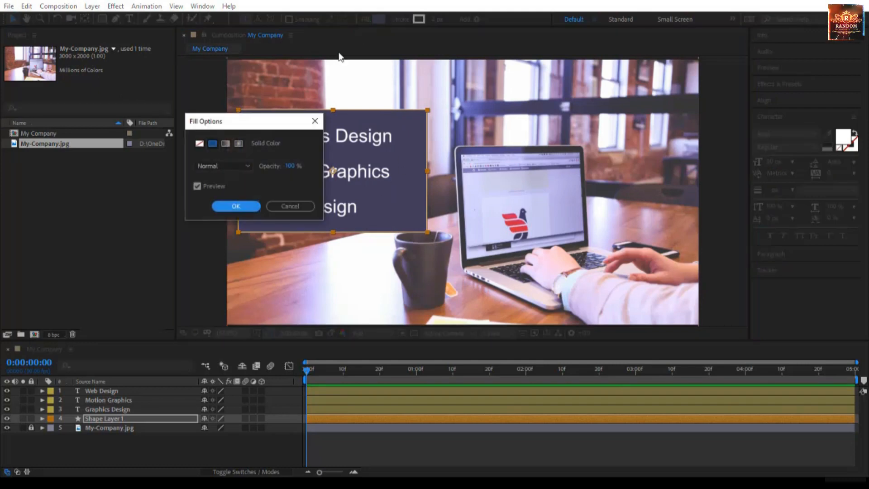
drag(265, 121, 557, 121)
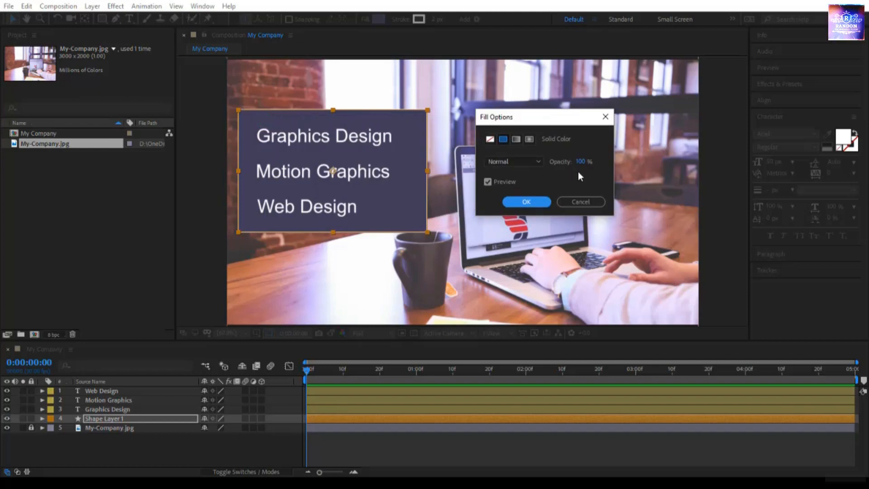
drag(583, 165, 566, 162)
click(526, 202)
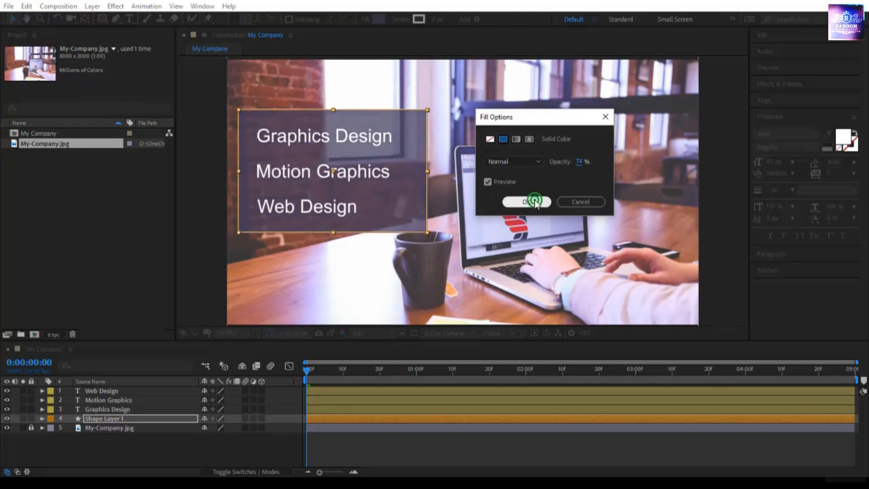
Add a Drop Shadow layer style to the Graphics Design text layer.
click(333, 172)
click(317, 141)
click(304, 176)
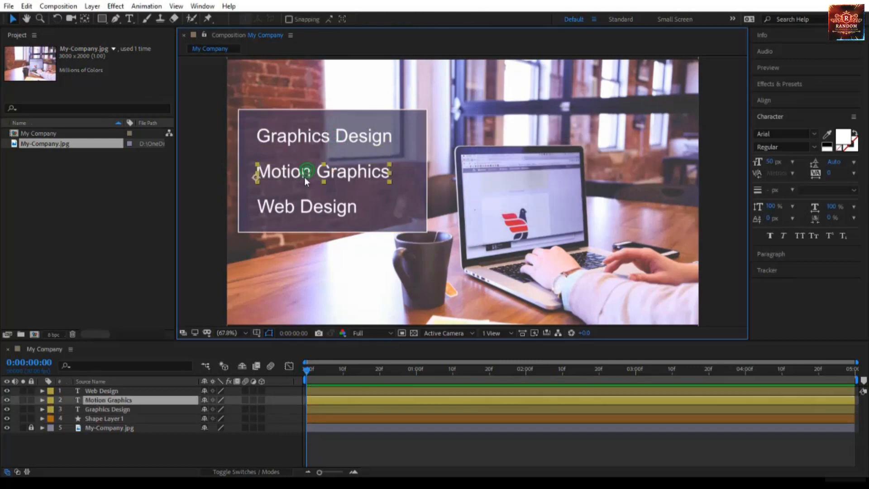
click(292, 220)
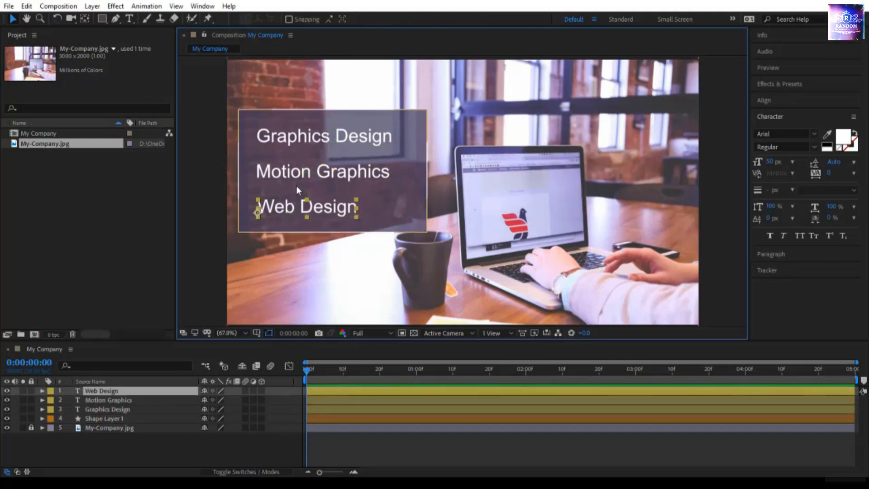
click(284, 137)
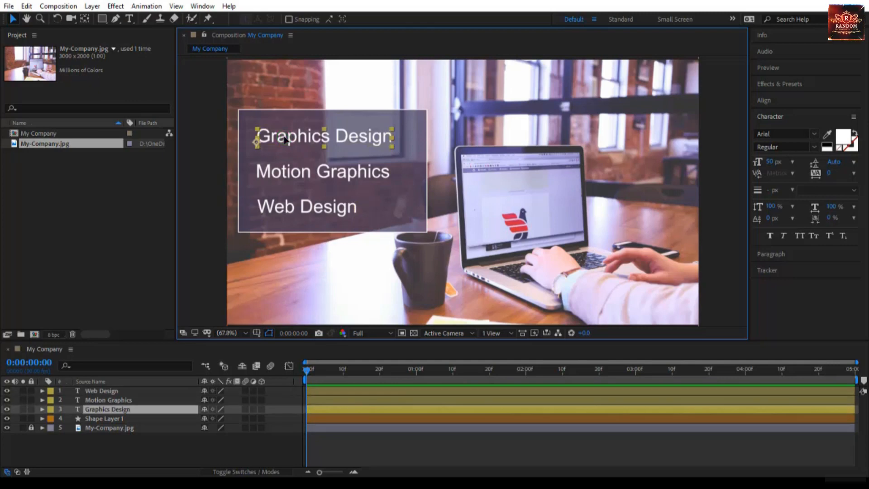
right_click(154, 408)
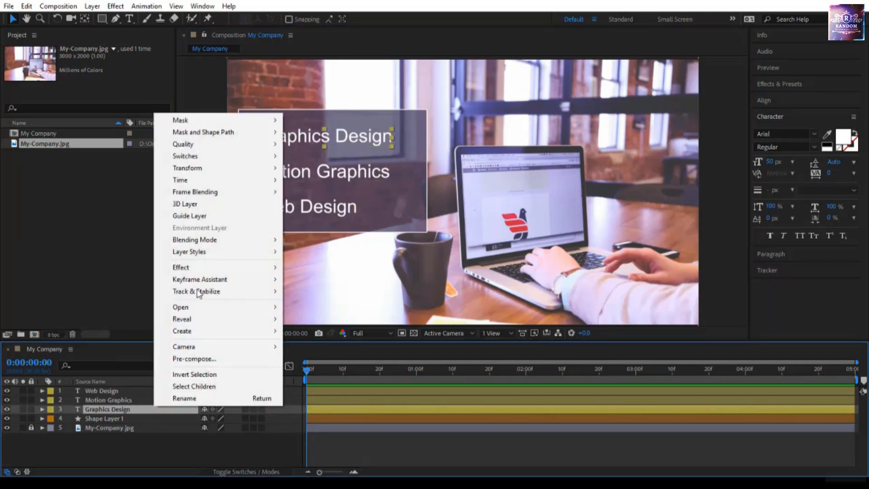
mouse_move(237, 256)
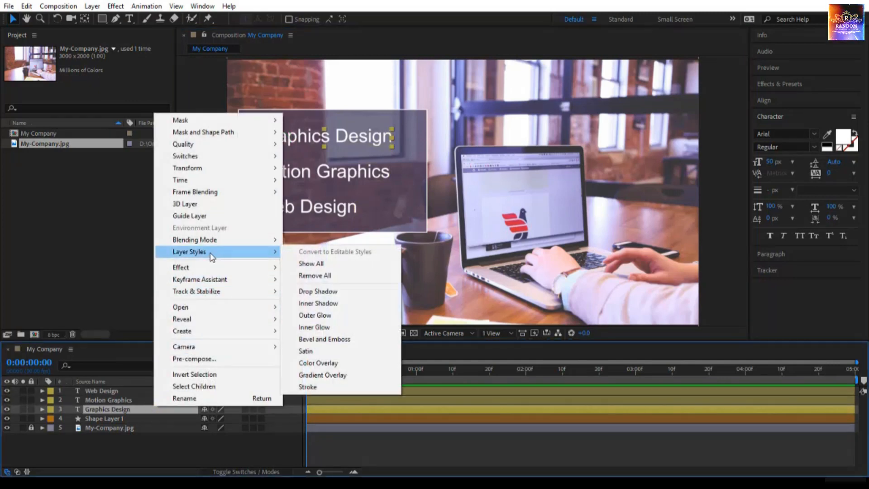
click(323, 293)
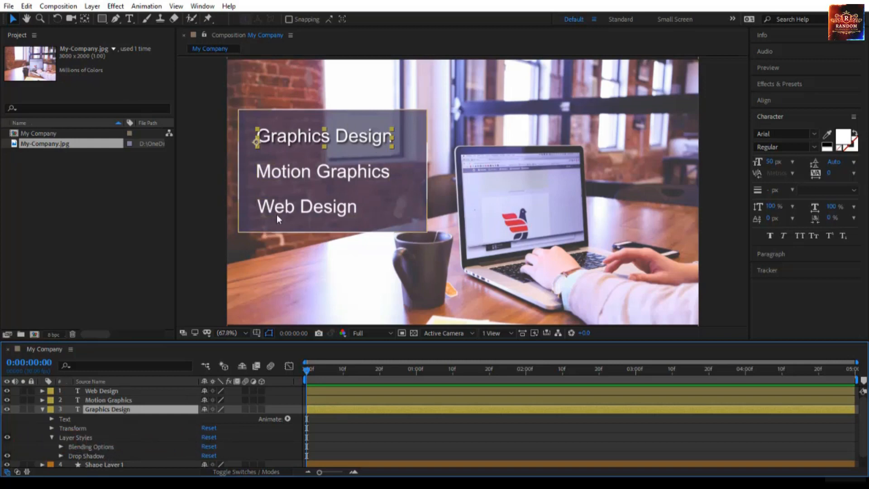
Add a Drop Shadow layer style to both the Motion Graphics and Web Design text layers.
click(297, 173)
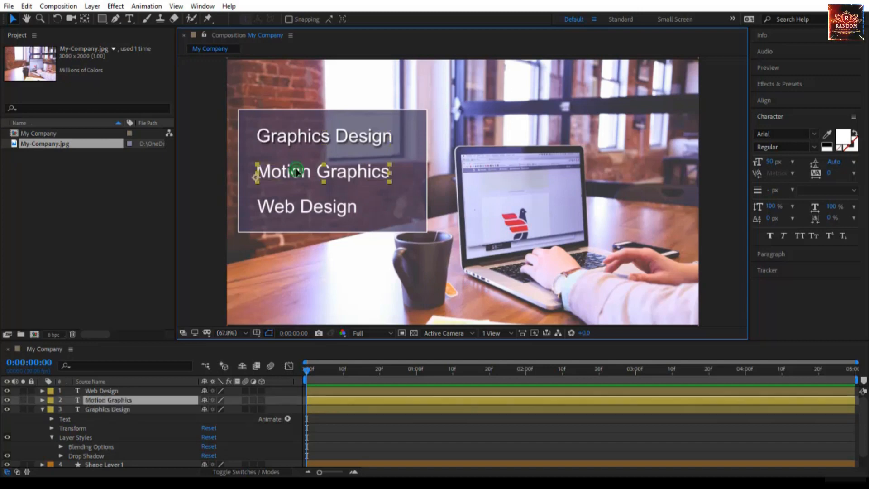
shift+click(287, 208)
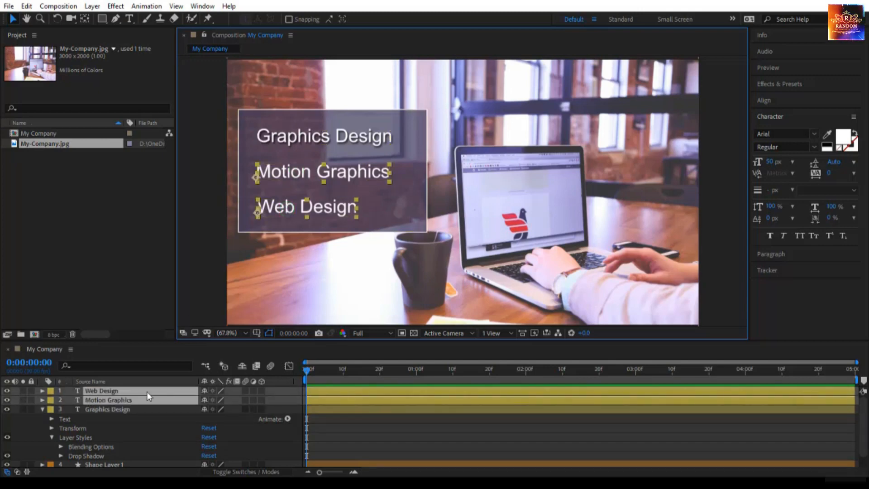
right_click(147, 392)
mouse_move(220, 237)
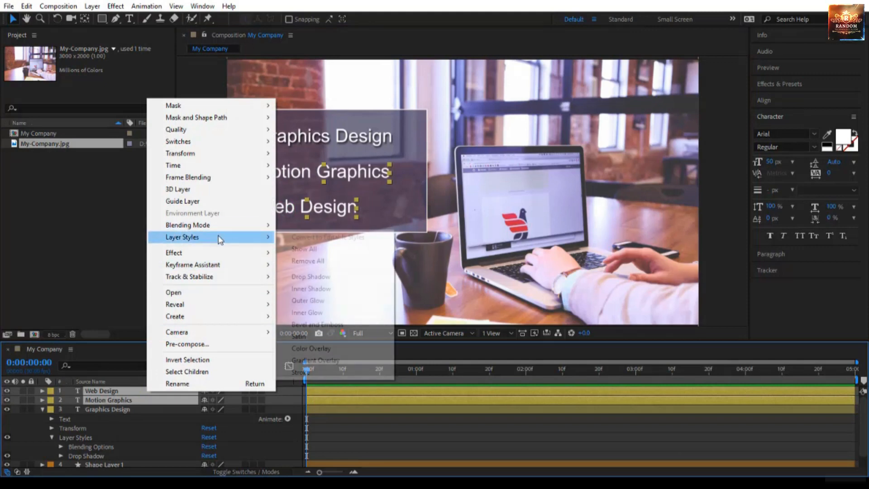
click(299, 280)
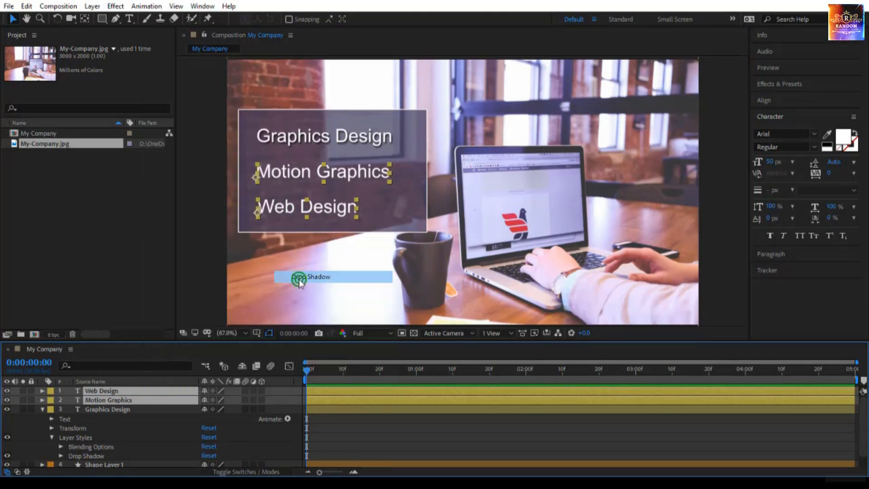
click(434, 418)
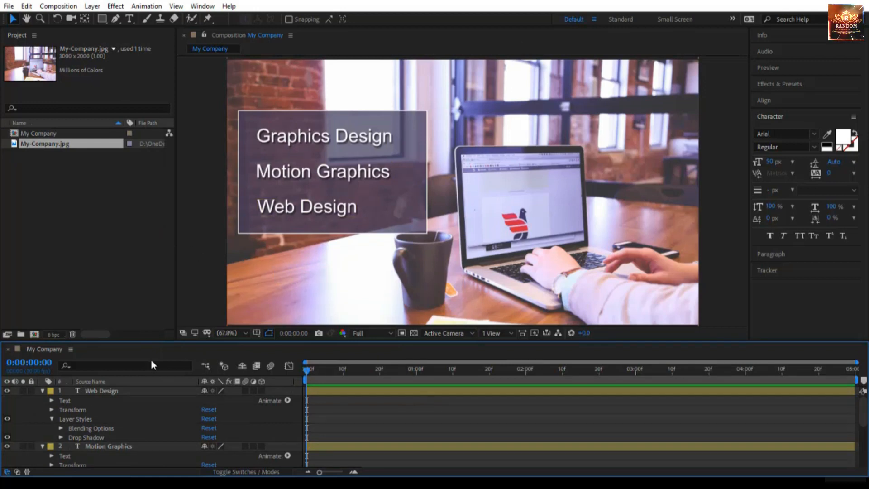
Select all layers, enlarge the timeline panel and collapse every layer's expanded properties.
click(102, 389)
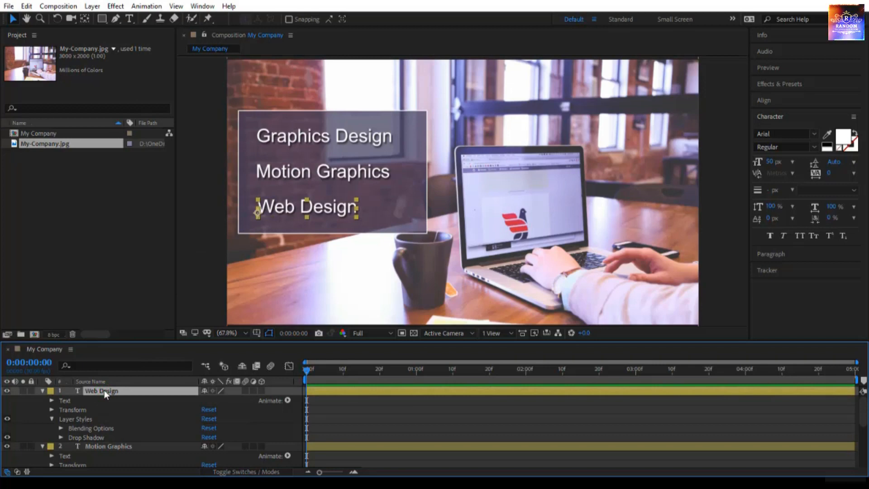
key(ctrl+a)
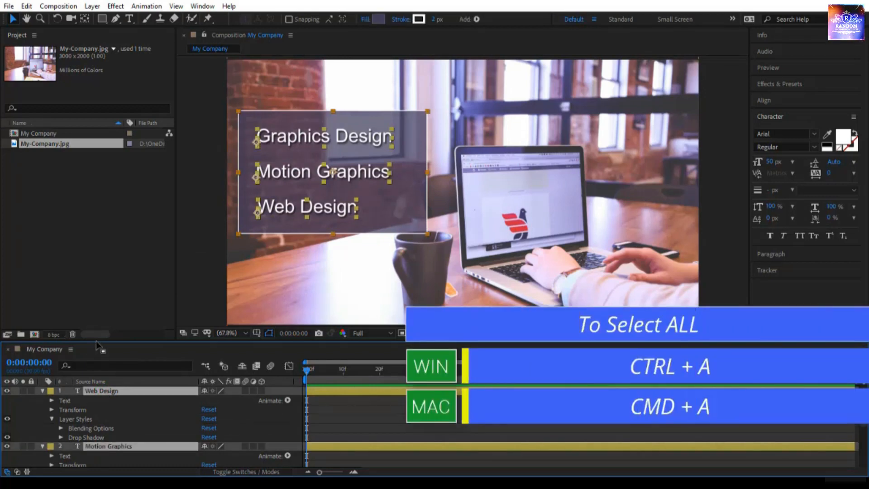
drag(96, 342, 131, 266)
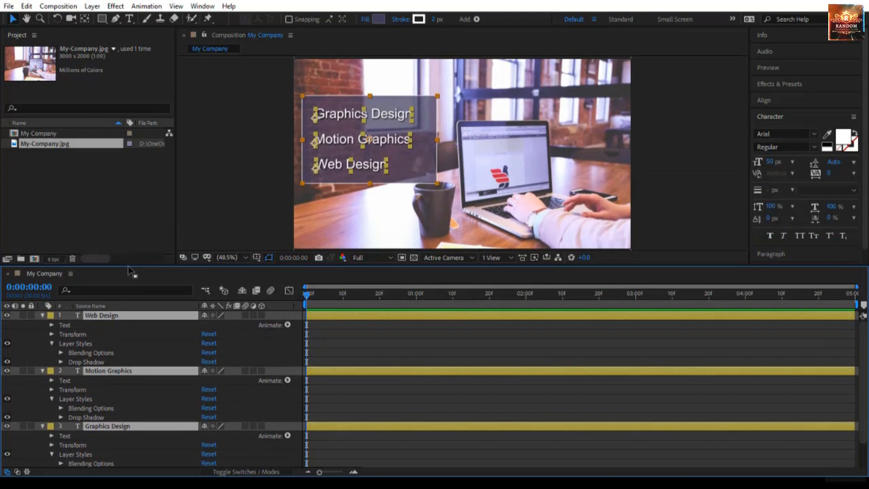
click(45, 316)
click(100, 401)
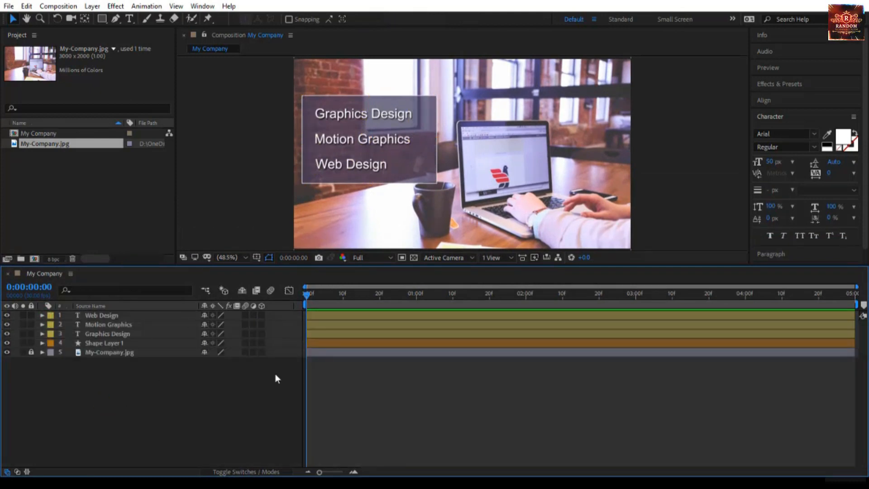